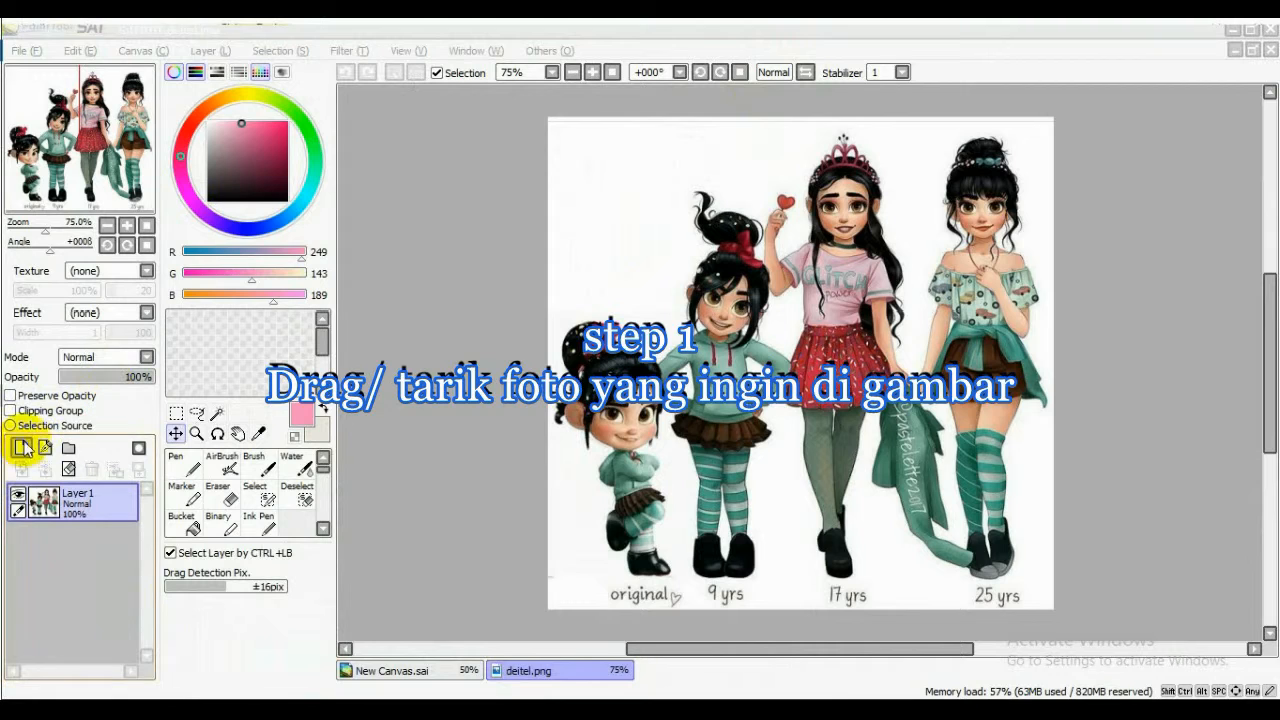
Step: Add a linework layer above the photo and set the photo layer's opacity to 49%
left_click(24, 448)
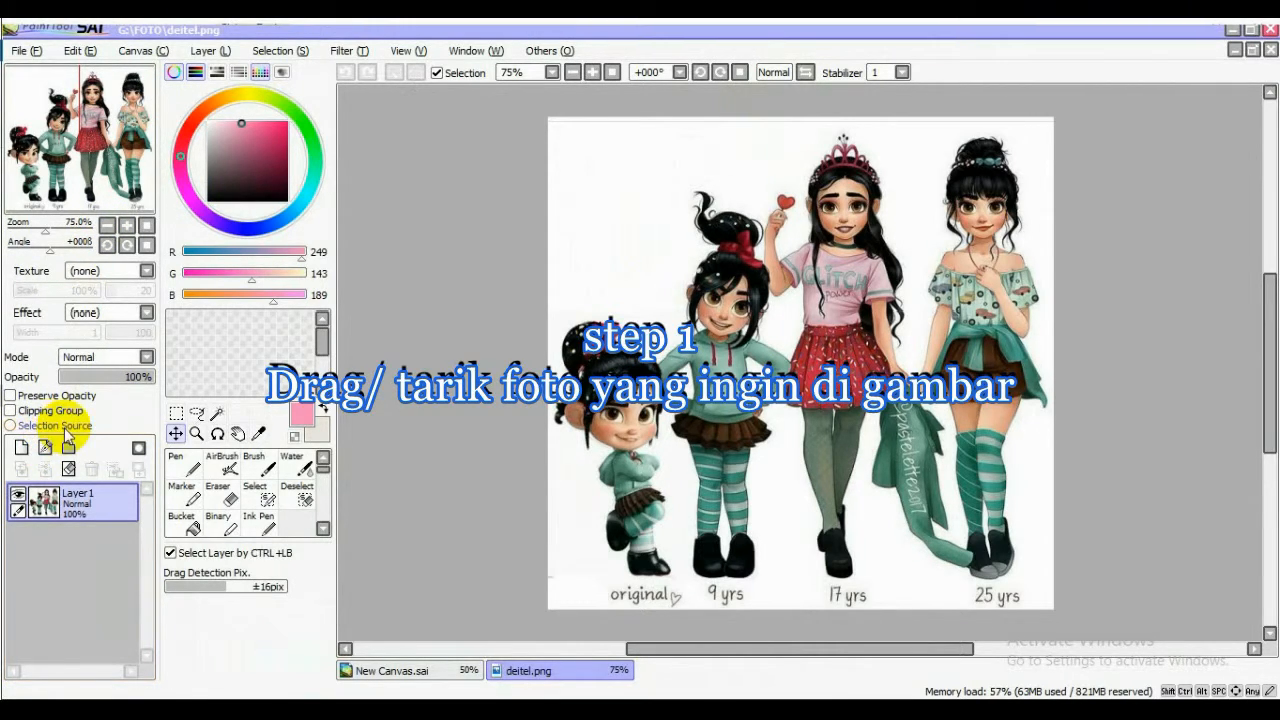
left_click(212, 50)
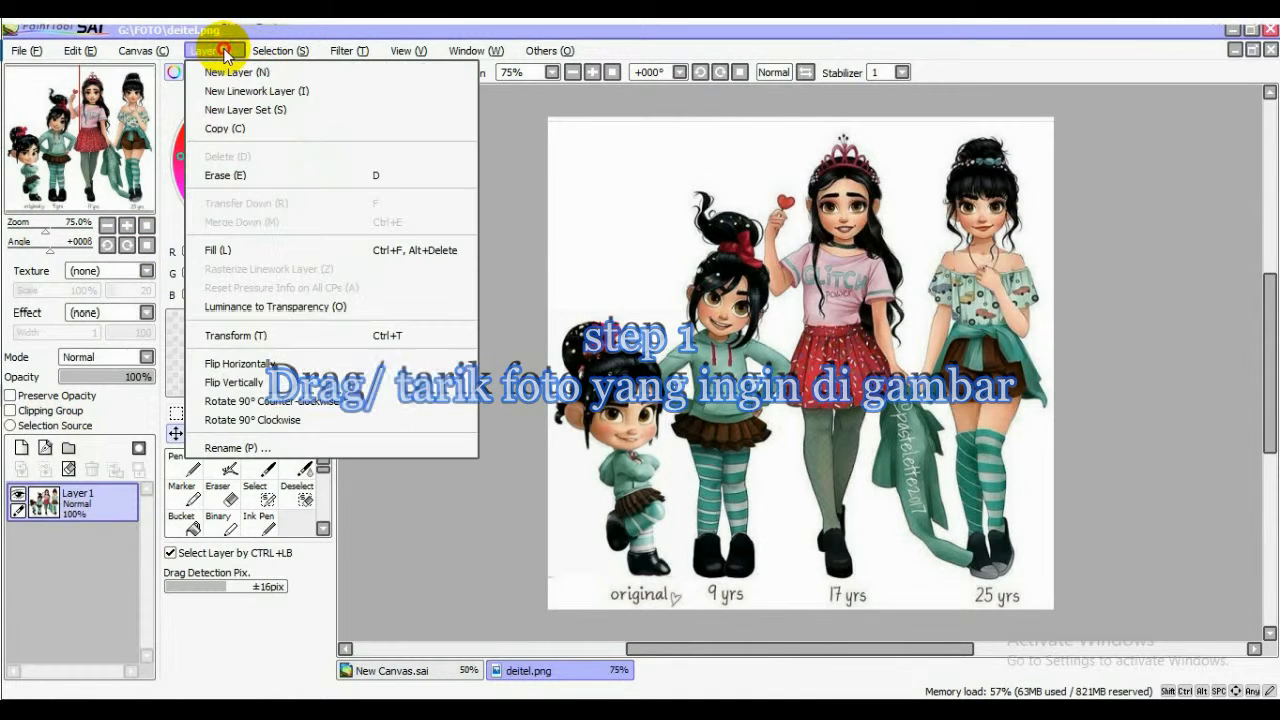
left_click(240, 89)
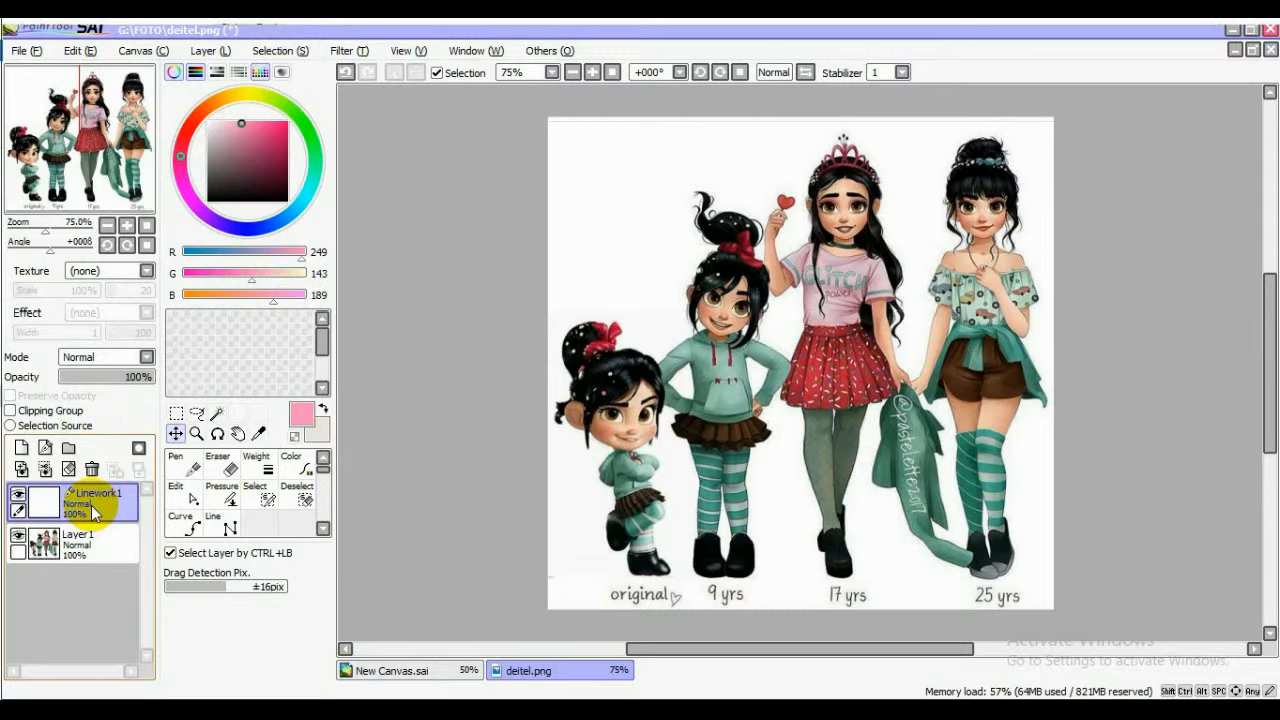
left_click(85, 543)
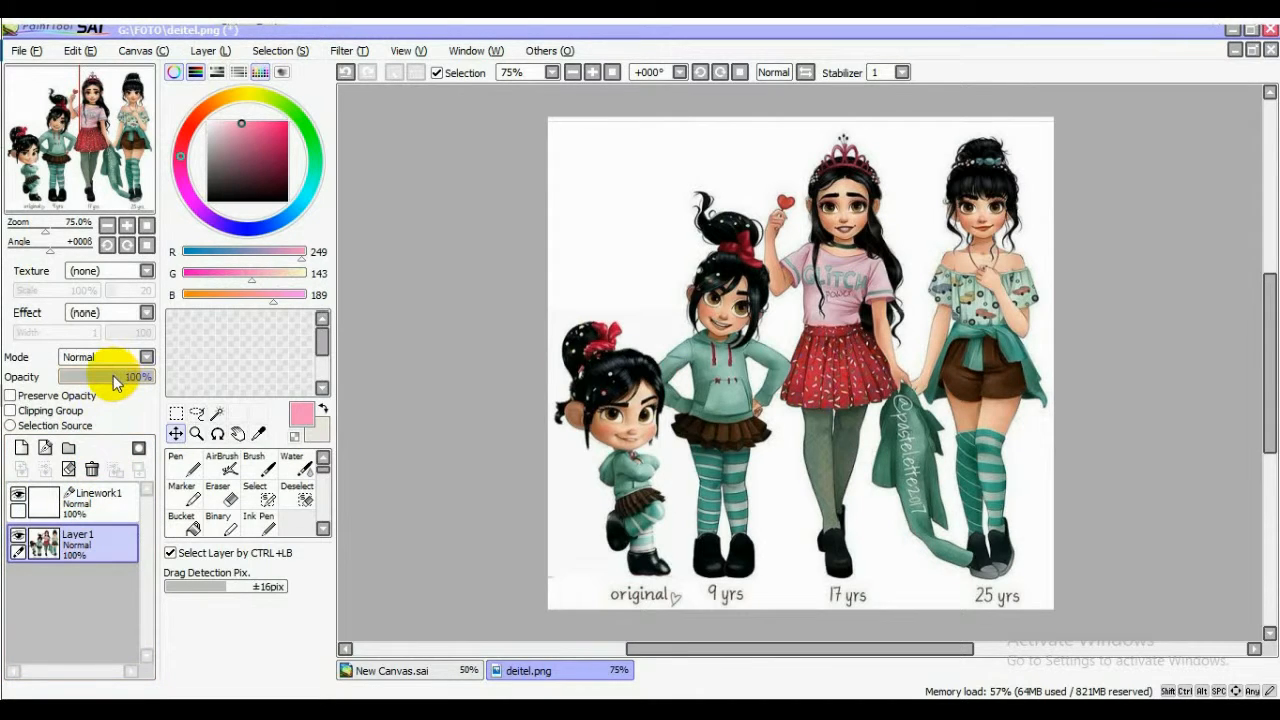
left_click(114, 378)
left_click_drag(114, 378, 107, 380)
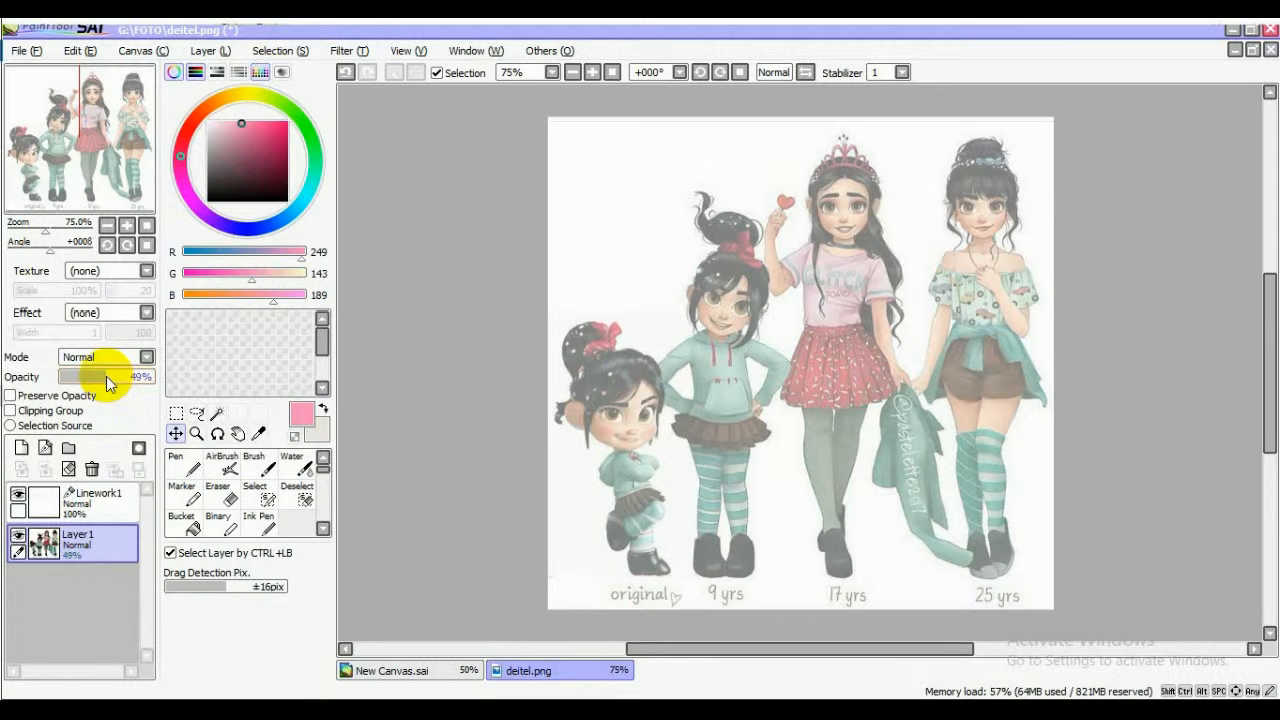
Step: Transform the photo layer, enlarging it and shifting it so the smallest girl stands near the canvas centre
key("ctrl+t")
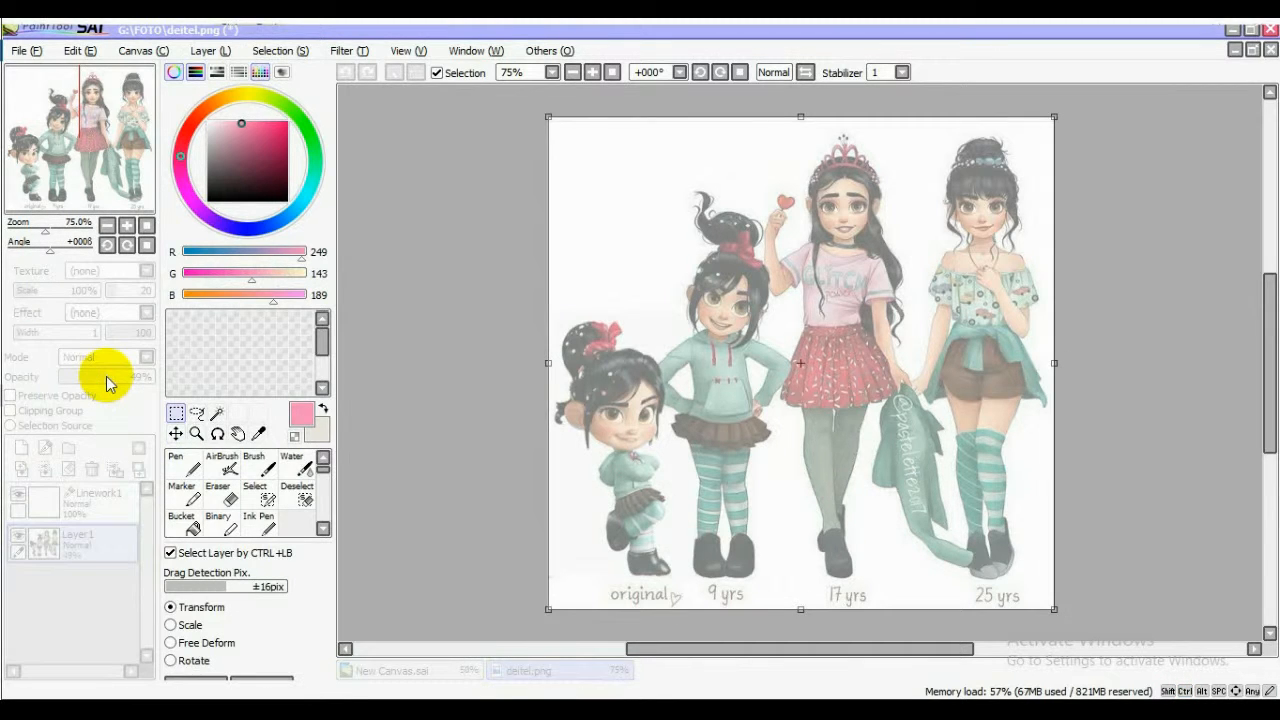
left_click_drag(637, 444, 775, 355)
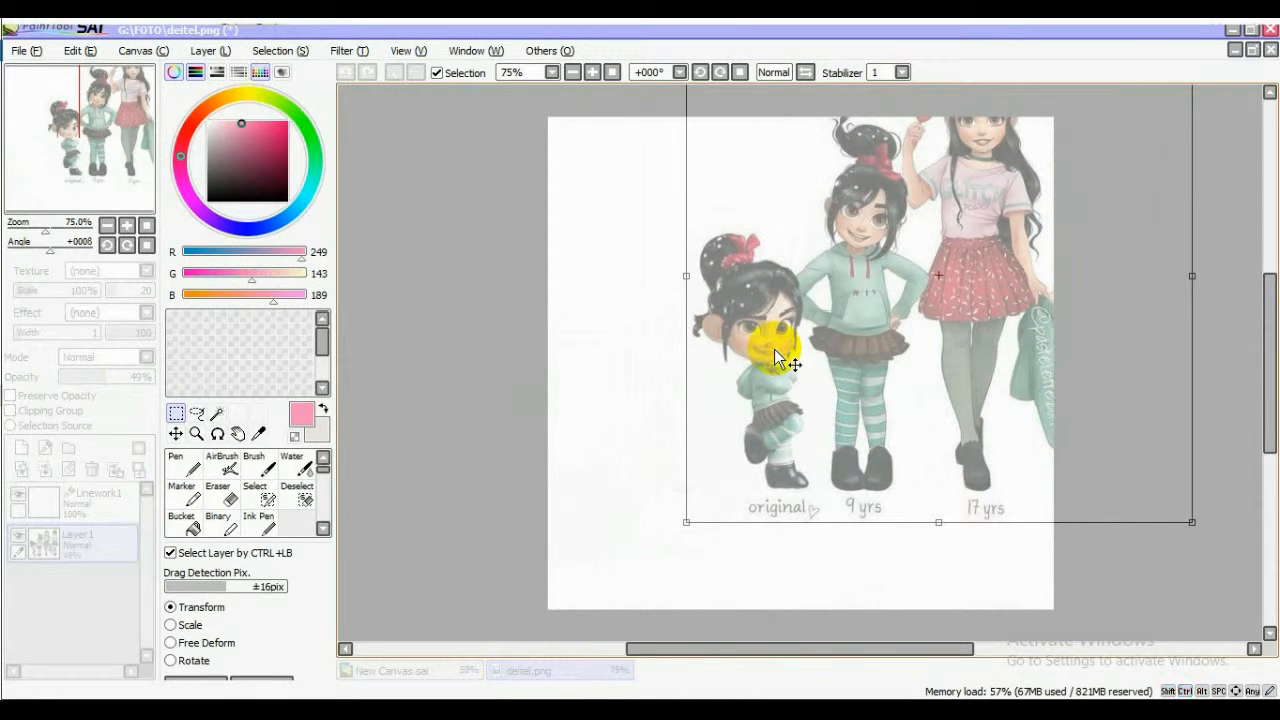
left_click_drag(1196, 521, 1268, 690)
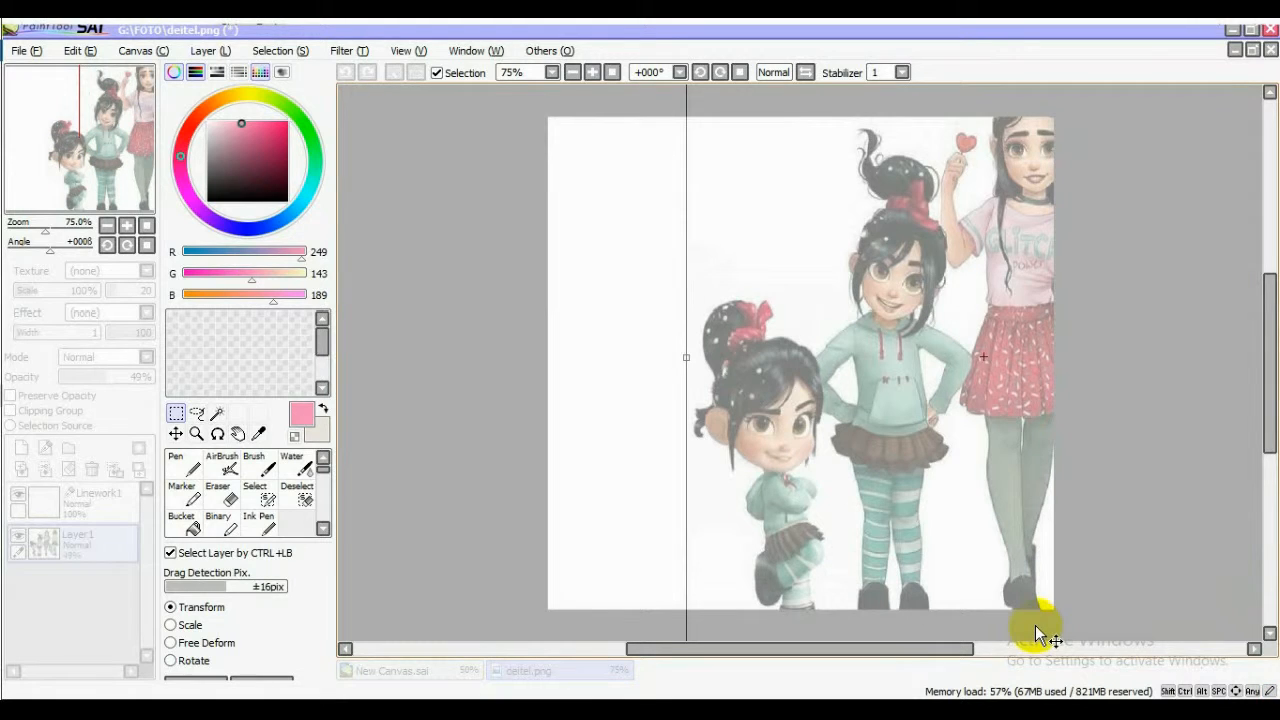
left_click_drag(883, 551, 898, 461)
left_click_drag(700, 237, 611, 237)
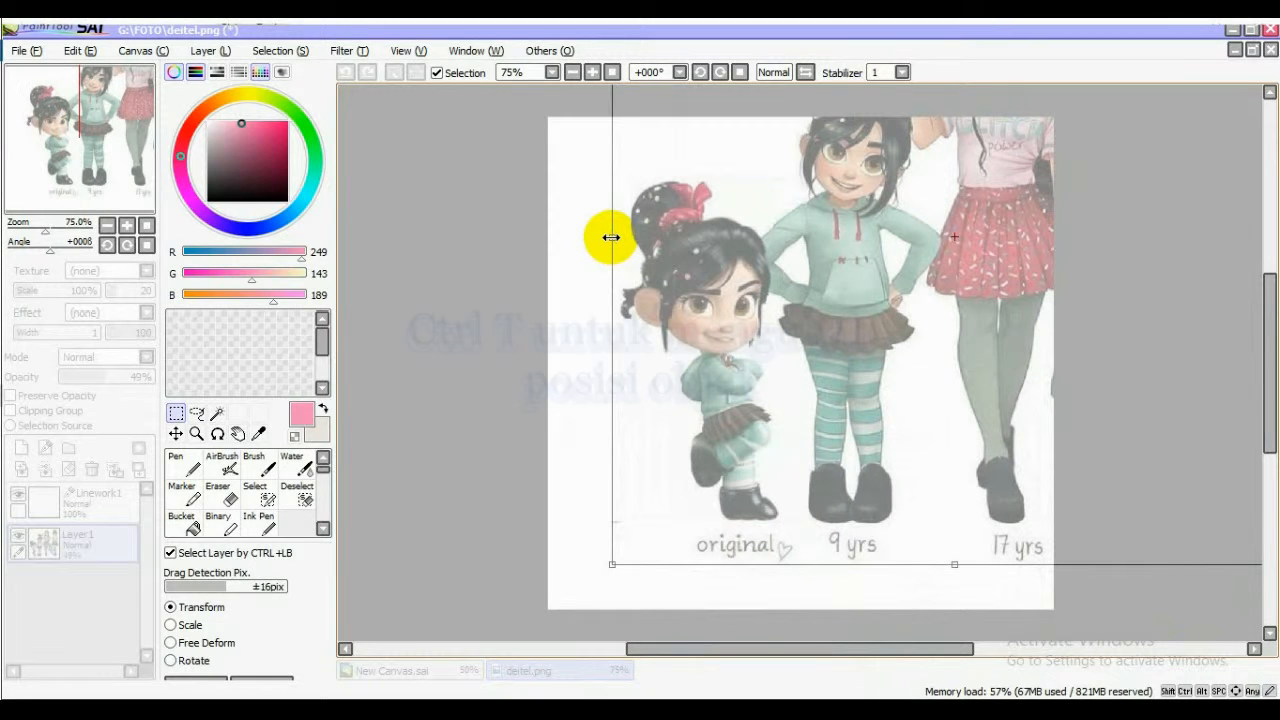
left_click_drag(876, 292, 928, 277)
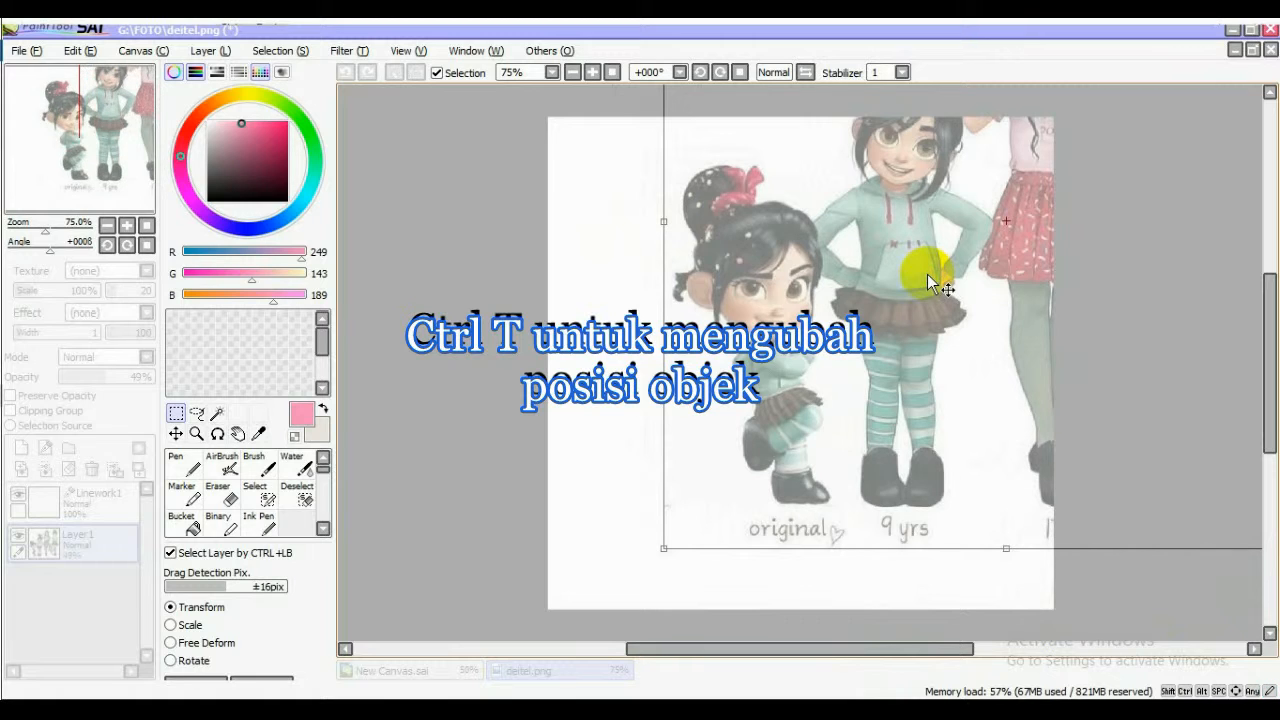
key("Return")
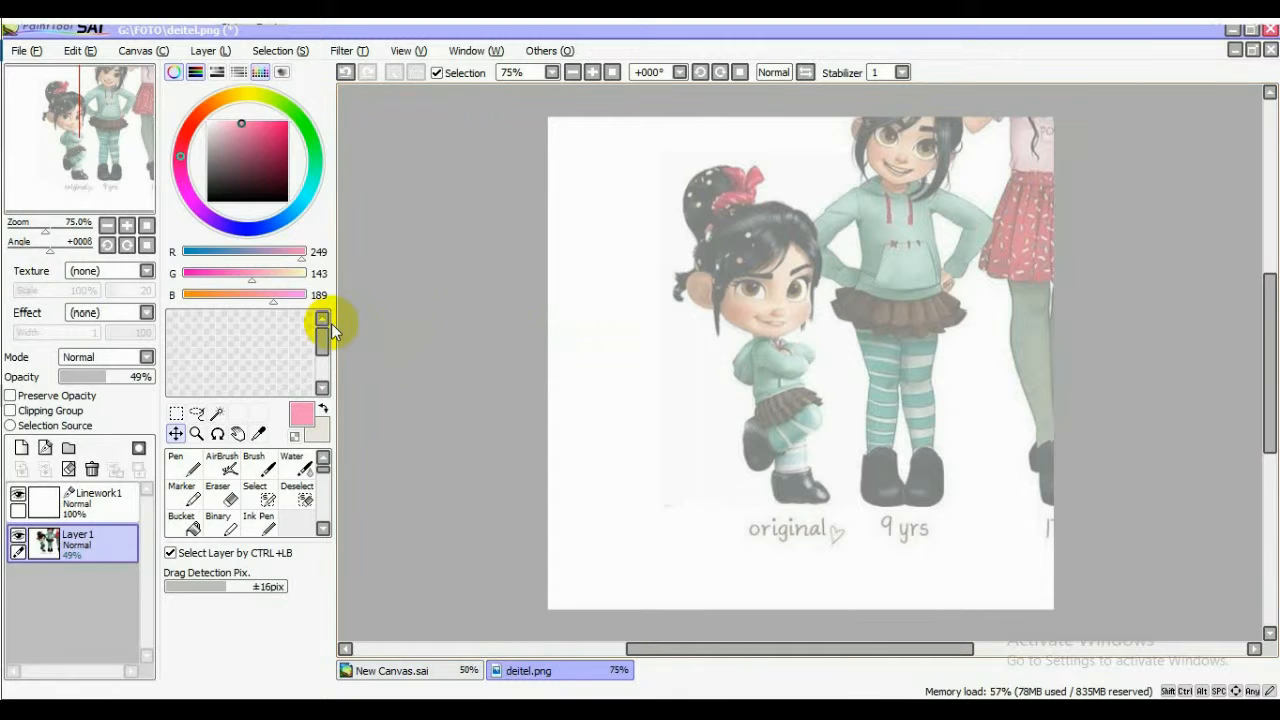
Step: On the linework layer, draw a black straight line with the Line tool, starting at the smallest girl's cheek beside the ear
left_click(105, 510)
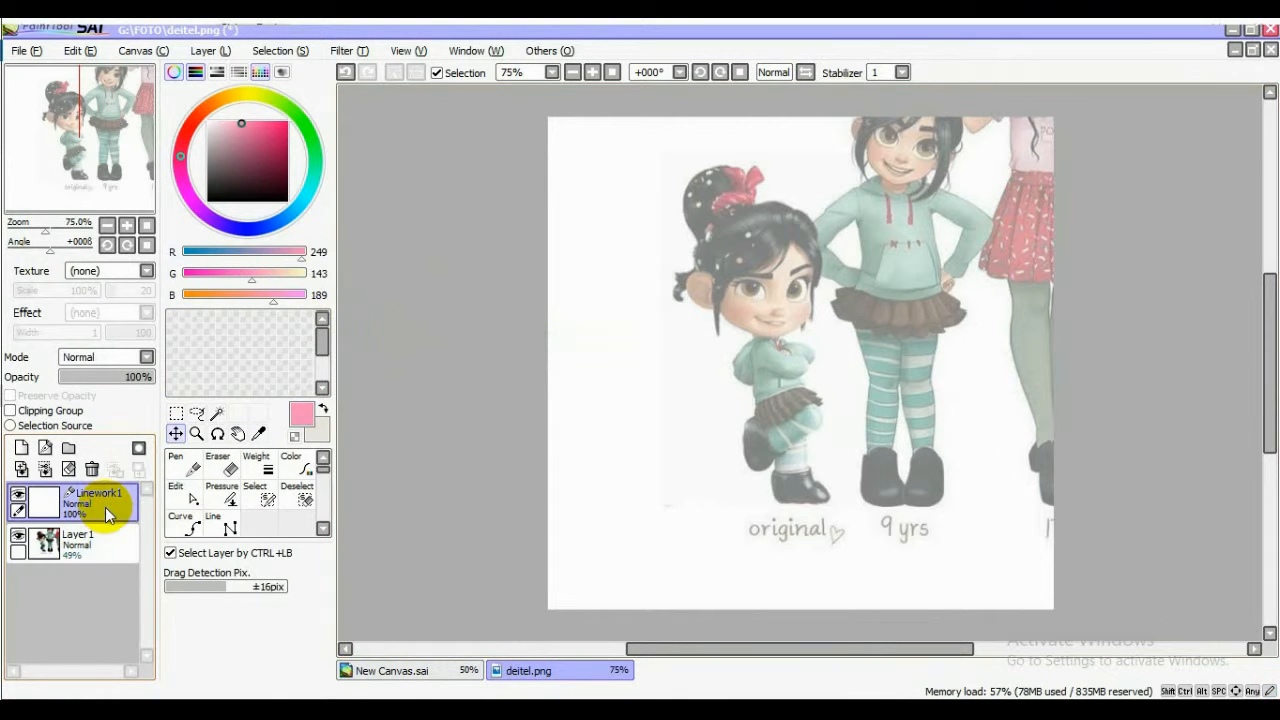
left_click(220, 523)
key("ctrl+plus")
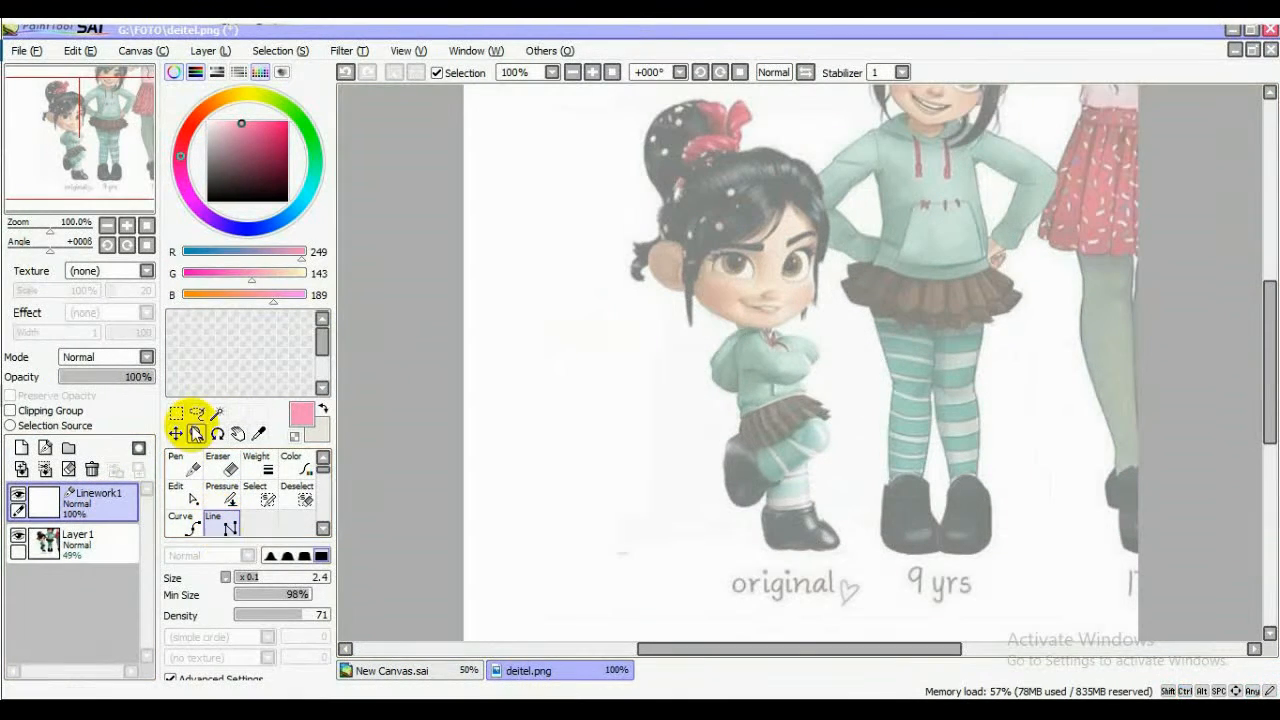
left_click(220, 193)
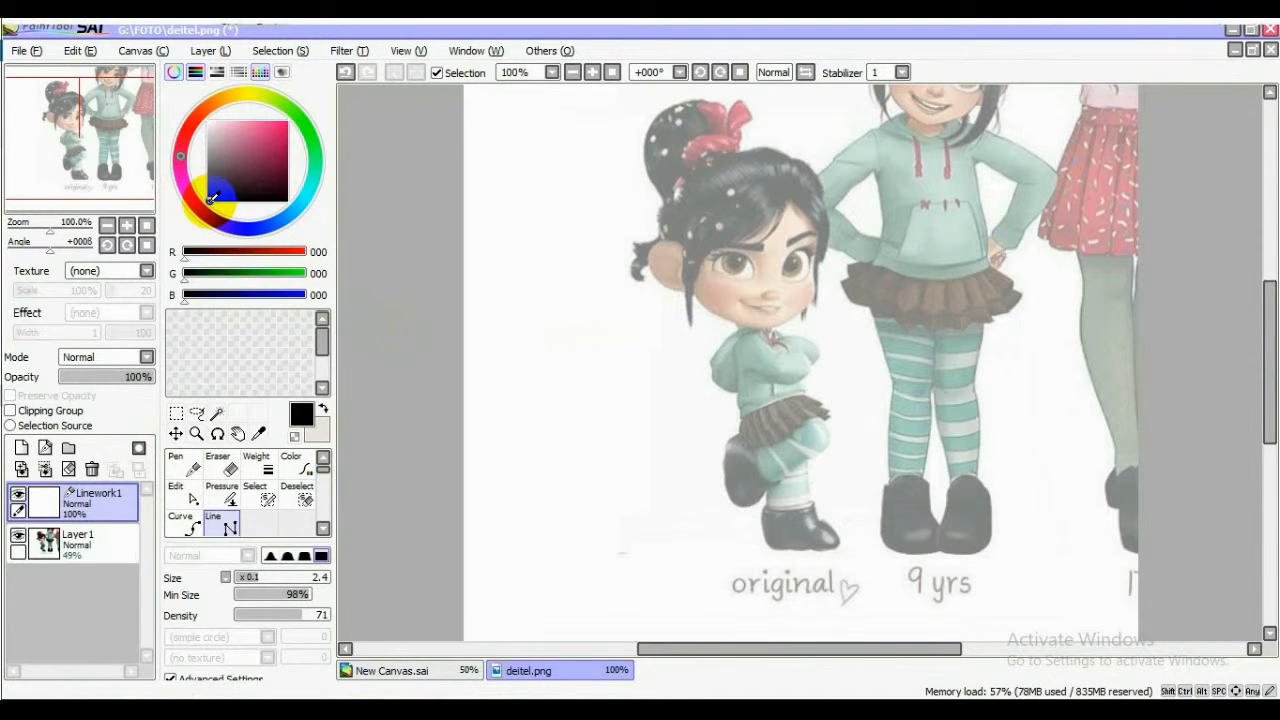
left_click(593, 72)
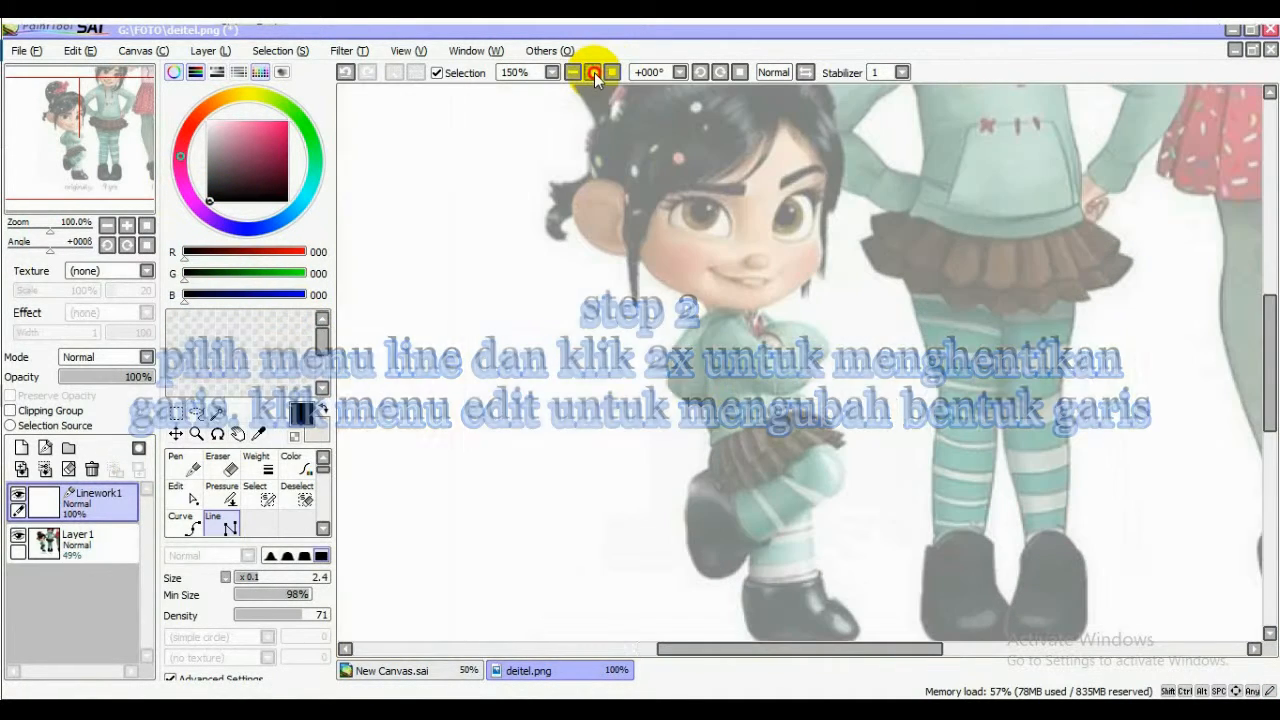
mouse_move(1272, 400)
left_mouse_down()
mouse_move(1266, 340)
mouse_move(1274, 405)
left_mouse_up()
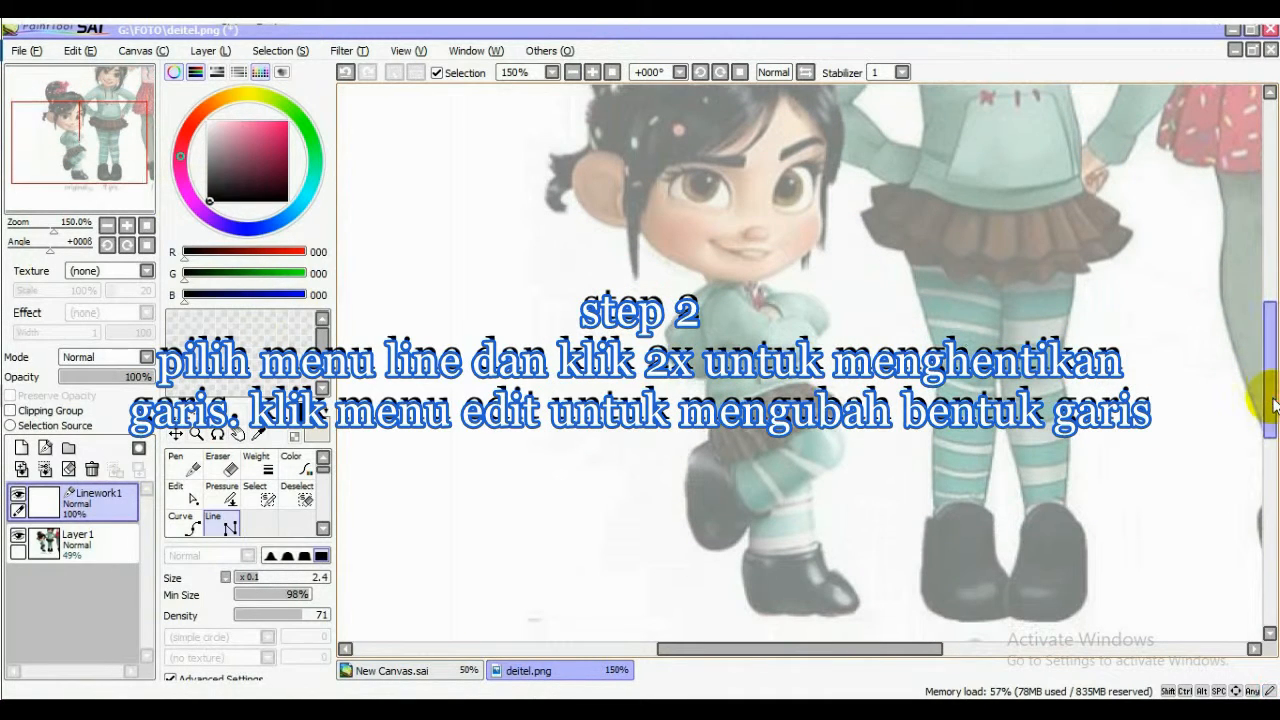
left_click(636, 228)
double_click(638, 395)
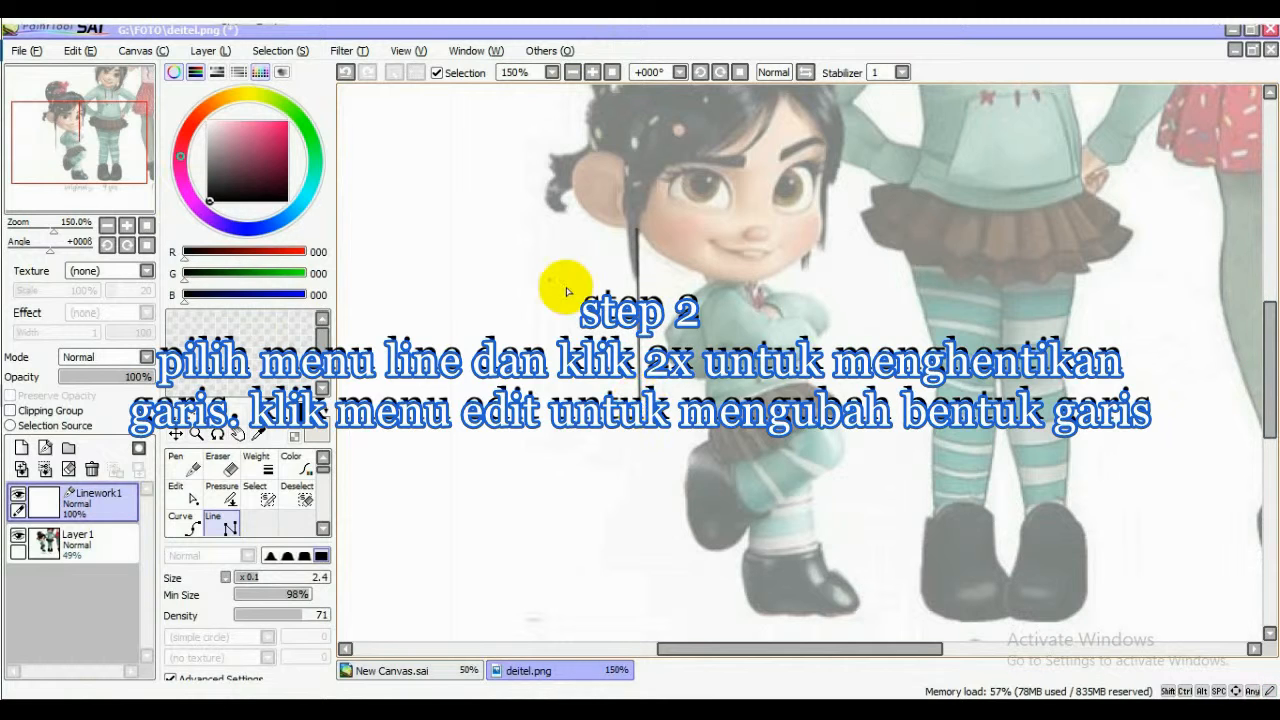
Step: Bend the line with control points so it traces the outline of the girl's face, hoodie, legs and boots
left_click(190, 497)
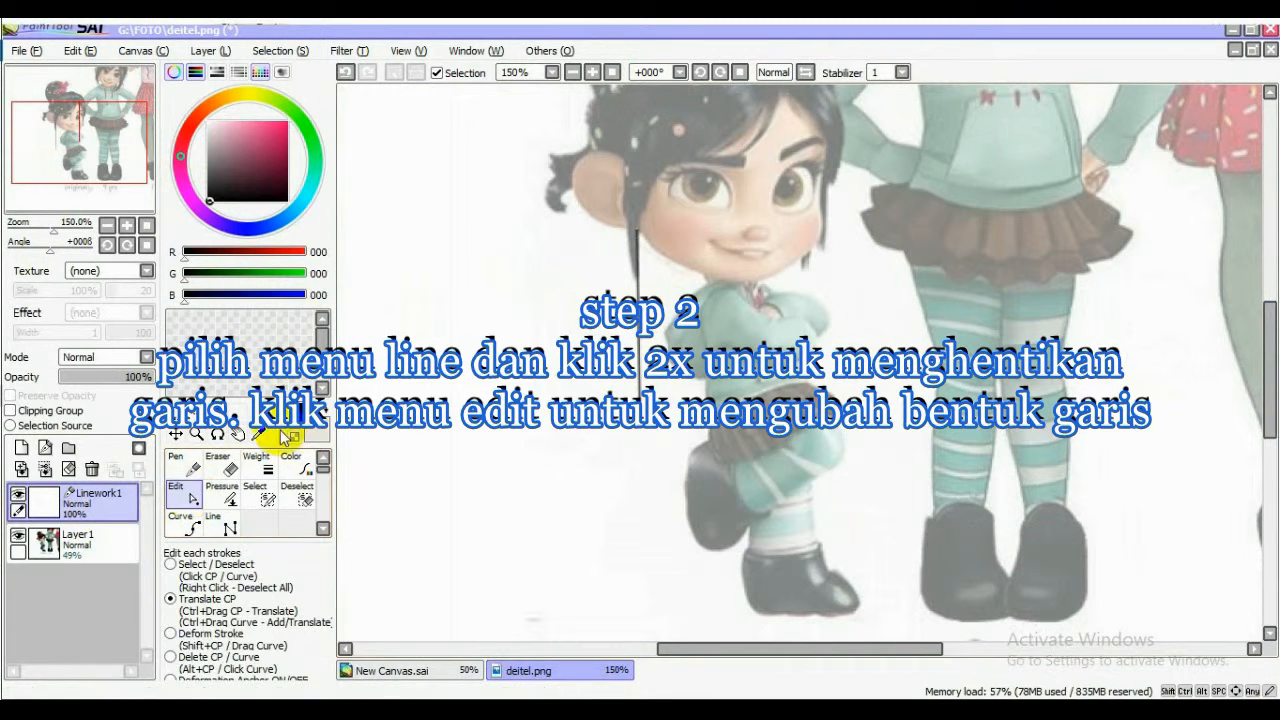
left_click(640, 262)
mouse_move(640, 262)
left_mouse_down()
mouse_move(643, 251)
mouse_move(705, 280)
mouse_move(667, 335)
mouse_move(674, 371)
mouse_move(706, 378)
left_mouse_up()
mouse_move(690, 385)
left_mouse_down()
mouse_move(706, 438)
mouse_move(700, 560)
mouse_move(686, 514)
mouse_move(730, 553)
mouse_move(674, 508)
mouse_move(769, 521)
mouse_move(751, 608)
mouse_move(857, 600)
mouse_move(777, 626)
mouse_move(749, 606)
mouse_move(834, 609)
mouse_move(851, 571)
mouse_move(860, 596)
mouse_move(820, 532)
mouse_move(846, 451)
mouse_move(826, 478)
mouse_move(837, 429)
mouse_move(829, 171)
mouse_move(783, 100)
mouse_move(827, 150)
left_mouse_up()
left_click_drag(783, 94, 782, 88)
mouse_move(829, 192)
left_mouse_down()
mouse_move(823, 232)
mouse_move(777, 271)
mouse_move(826, 229)
mouse_move(775, 289)
mouse_move(826, 343)
mouse_move(830, 322)
mouse_move(810, 347)
mouse_move(830, 313)
left_mouse_up()
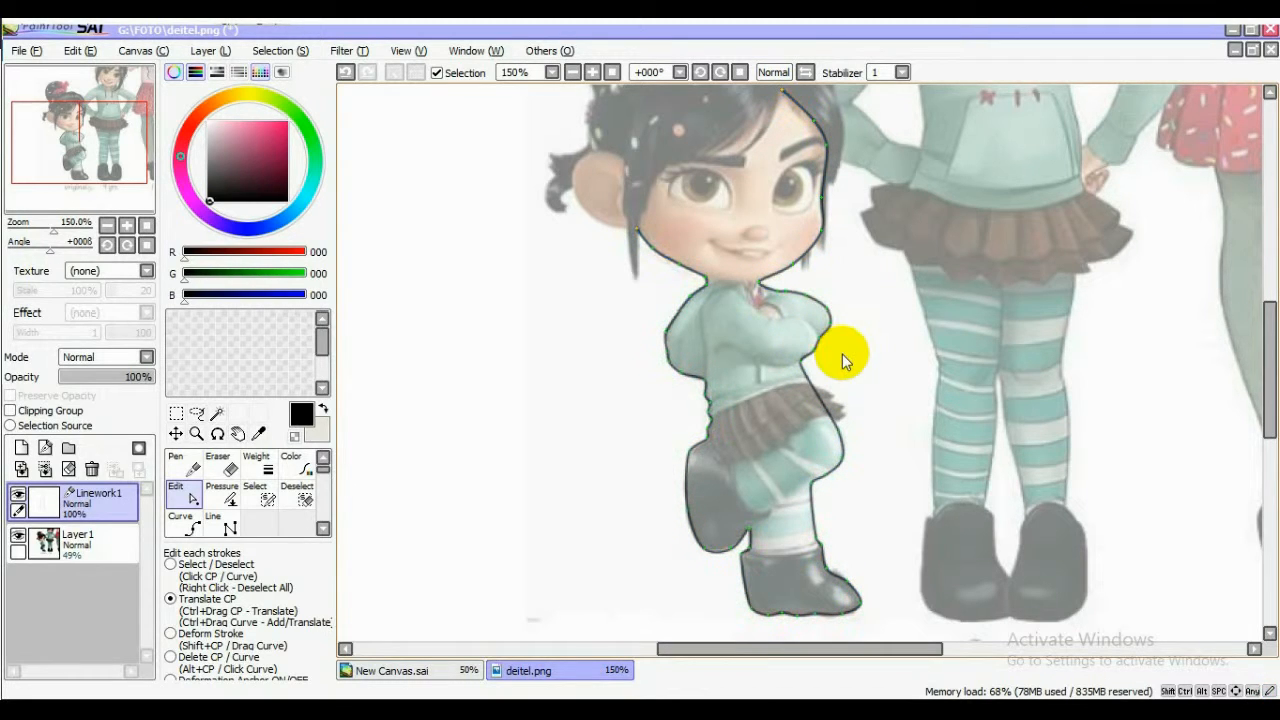
Step: Adjust the outline's control points to follow the jagged hem at the front of the skirt
left_click(826, 408)
mouse_move(826, 408)
left_mouse_down()
mouse_move(846, 409)
mouse_move(820, 363)
mouse_move(838, 402)
left_mouse_up()
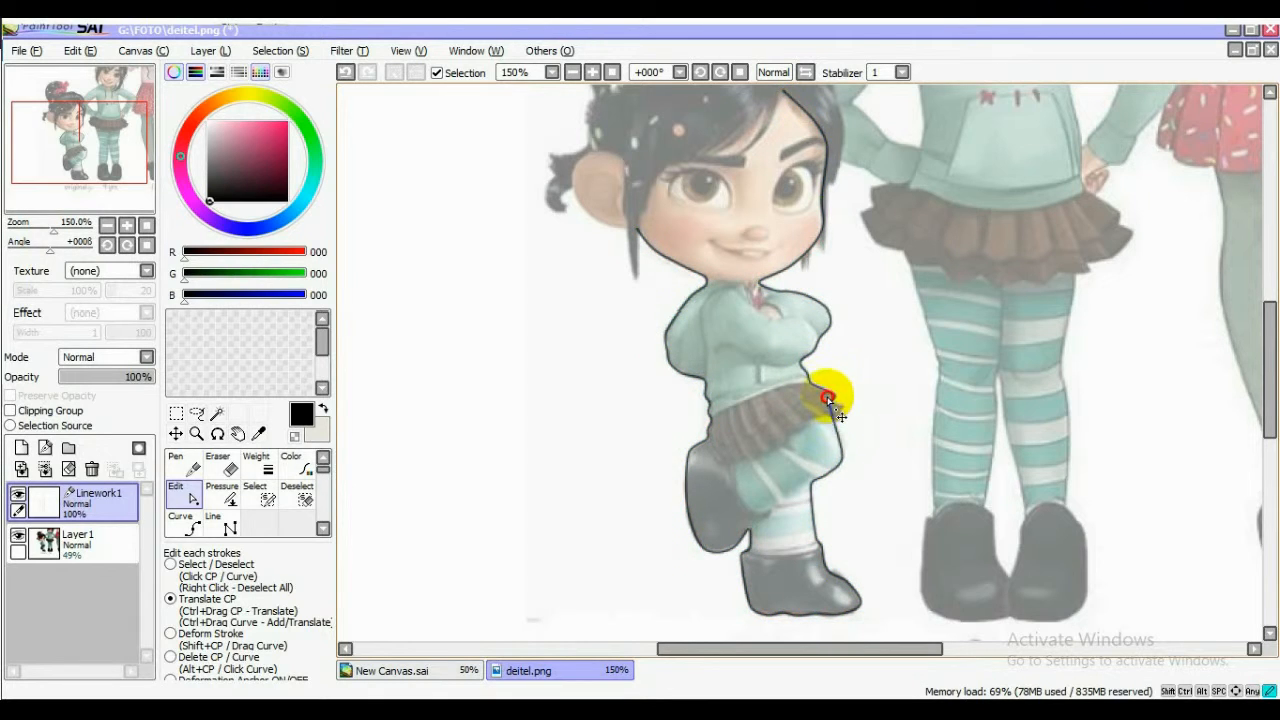
scroll(860, 425, "up", 2)
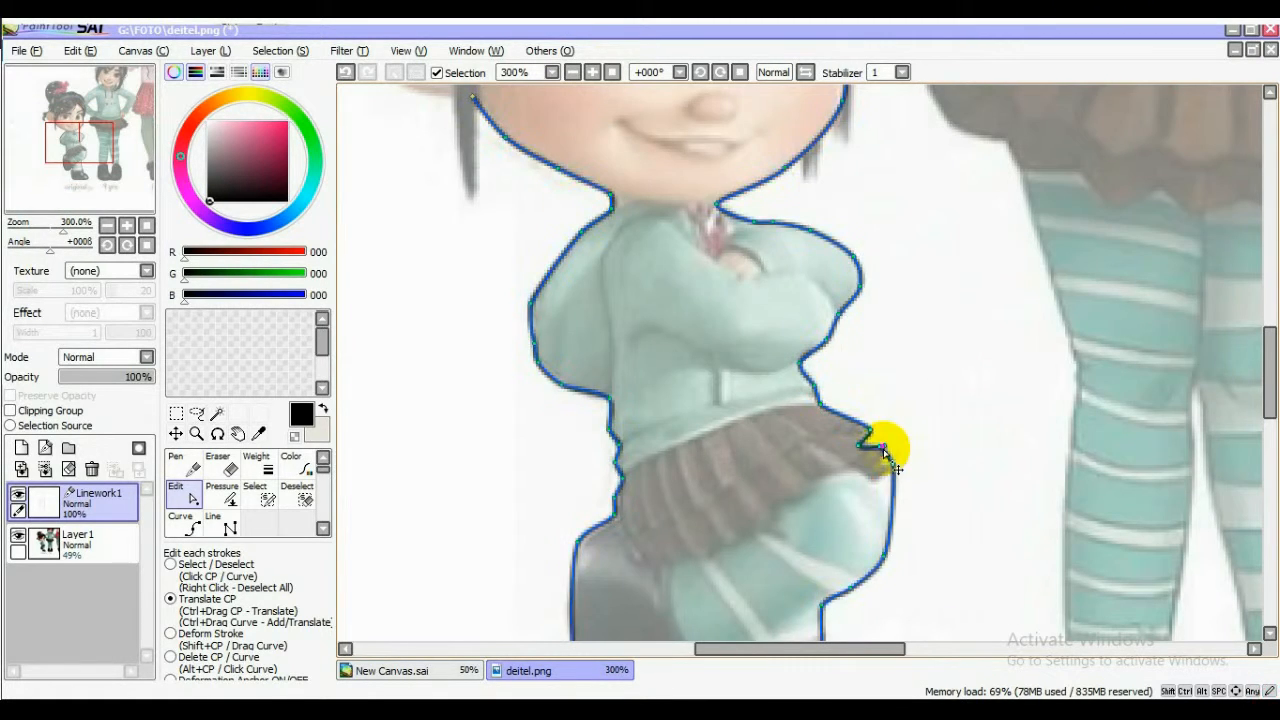
Step: Extend the face outline along the fringe, shaping the pointed hair strands over the forehead and beside the cheek
left_click_drag(1268, 385, 1268, 320)
left_click_drag(473, 463, 765, 185)
left_click_drag(714, 247, 736, 273)
mouse_move(682, 314)
left_mouse_down()
mouse_move(706, 263)
mouse_move(691, 294)
mouse_move(674, 286)
mouse_move(688, 260)
mouse_move(649, 290)
mouse_move(606, 294)
mouse_move(592, 275)
mouse_move(609, 281)
mouse_move(529, 371)
mouse_move(601, 315)
left_mouse_up()
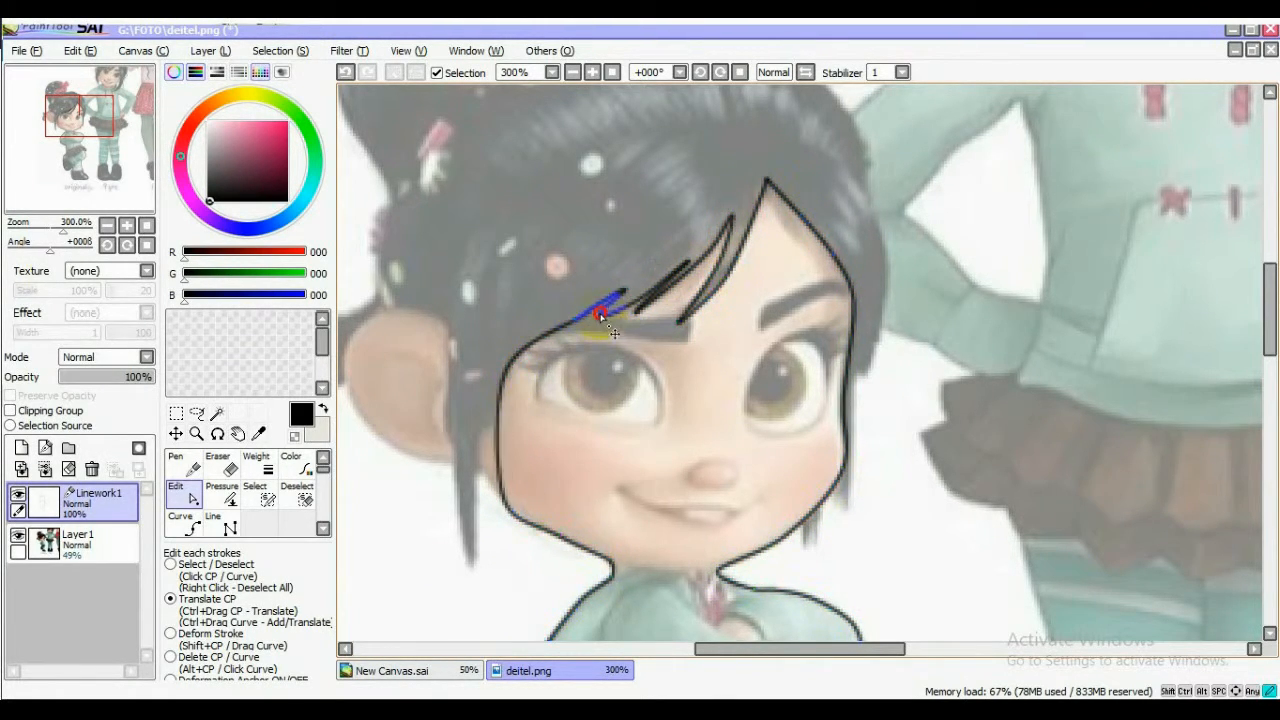
left_click_drag(502, 370, 480, 409)
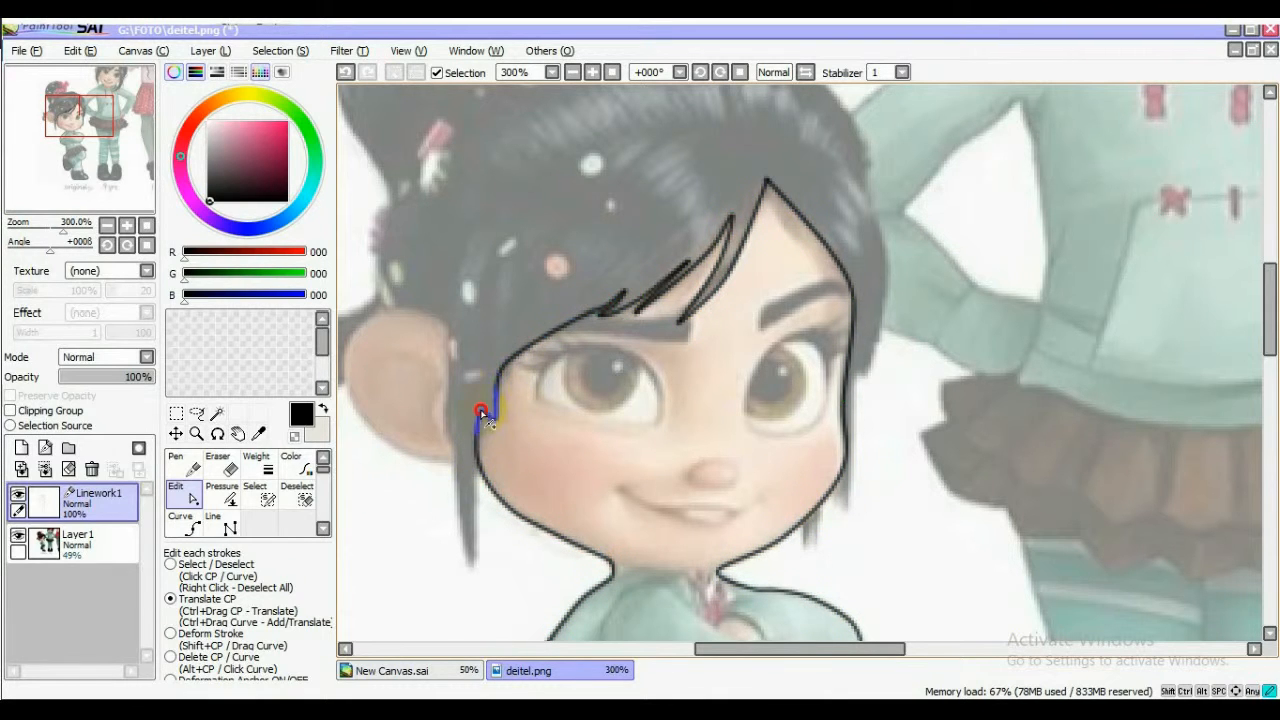
Step: Draw a line over the hair and bend it to outline the bun, bow, head and hair behind the ear
left_click(573, 73)
left_click(573, 73)
left_click(592, 73)
left_click_drag(1268, 335, 1268, 317)
left_click(225, 522)
left_click(678, 174)
double_click(566, 338)
left_click(182, 495)
mouse_move(566, 338)
left_mouse_down()
mouse_move(583, 582)
mouse_move(571, 511)
left_mouse_up()
mouse_move(582, 478)
left_mouse_down()
mouse_move(498, 462)
mouse_move(537, 502)
mouse_move(457, 434)
mouse_move(471, 480)
mouse_move(491, 484)
mouse_move(460, 477)
mouse_move(468, 418)
mouse_move(510, 357)
mouse_move(496, 210)
mouse_move(522, 153)
left_mouse_up()
mouse_move(677, 171)
left_mouse_down()
mouse_move(666, 150)
mouse_move(932, 556)
mouse_move(810, 566)
mouse_move(820, 523)
mouse_move(834, 534)
mouse_move(845, 458)
mouse_move(883, 371)
mouse_move(857, 294)
mouse_move(849, 449)
mouse_move(831, 263)
mouse_move(786, 229)
mouse_move(716, 240)
mouse_move(657, 136)
mouse_move(622, 133)
mouse_move(690, 205)
left_mouse_up()
Step: Draw short straight lines on the eyebrows, eyes, nose, mouth and chin
left_click(188, 503)
left_click(222, 522)
left_click_drag(674, 442, 708, 475)
left_click_drag(760, 427, 788, 392)
left_click_drag(783, 462, 783, 497)
left_click_drag(641, 469, 674, 487)
mouse_move(737, 526)
left_mouse_down()
mouse_move(757, 526)
mouse_move(667, 540)
mouse_move(715, 582)
left_mouse_up()
Step: Reshape the two brow lines into closed outlines that match the girl's eyebrows
left_click(188, 497)
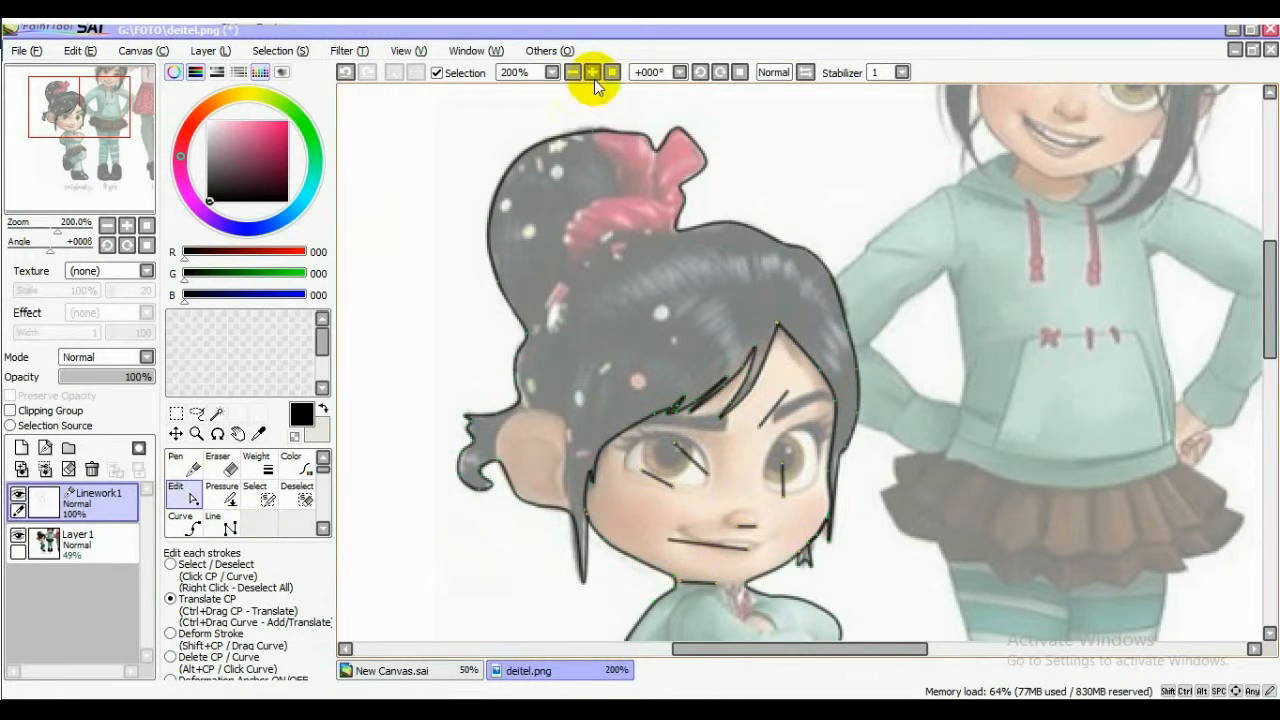
left_click(592, 72)
mouse_move(610, 337)
left_mouse_down()
mouse_move(660, 318)
mouse_move(690, 326)
left_mouse_up()
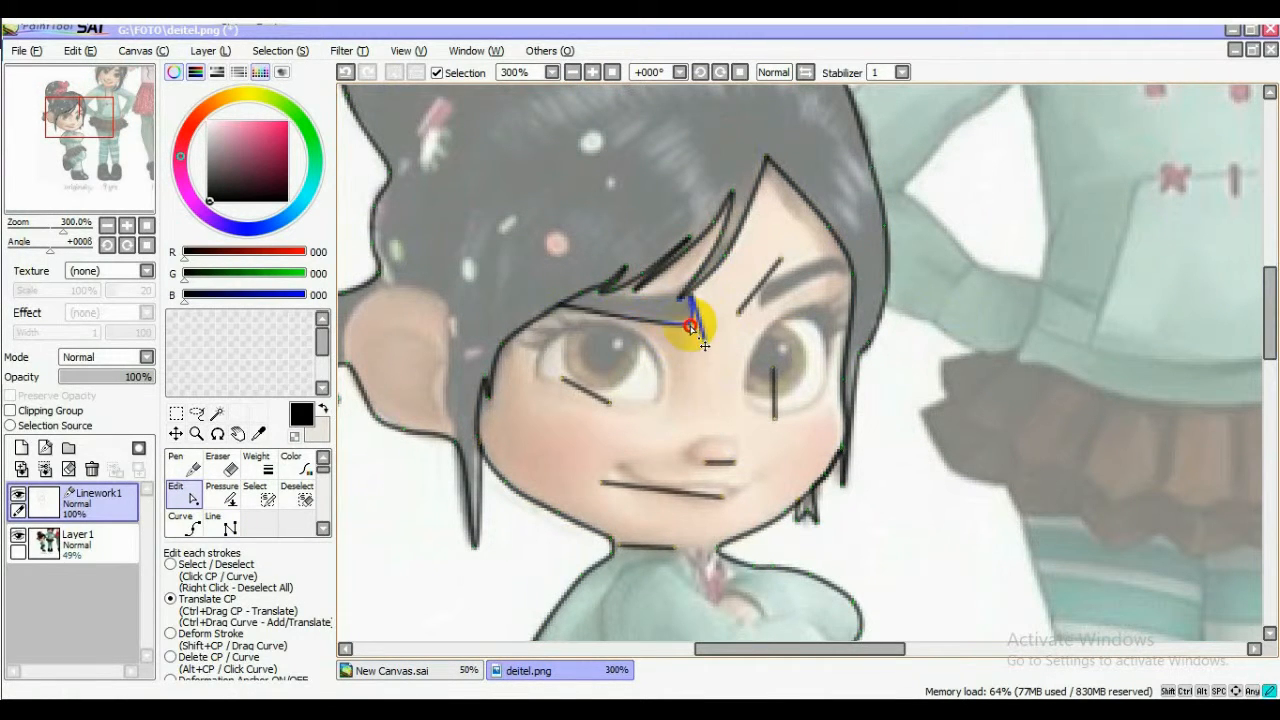
mouse_move(757, 287)
left_mouse_down()
mouse_move(845, 262)
mouse_move(822, 257)
left_mouse_up()
left_click_drag(795, 308, 845, 273)
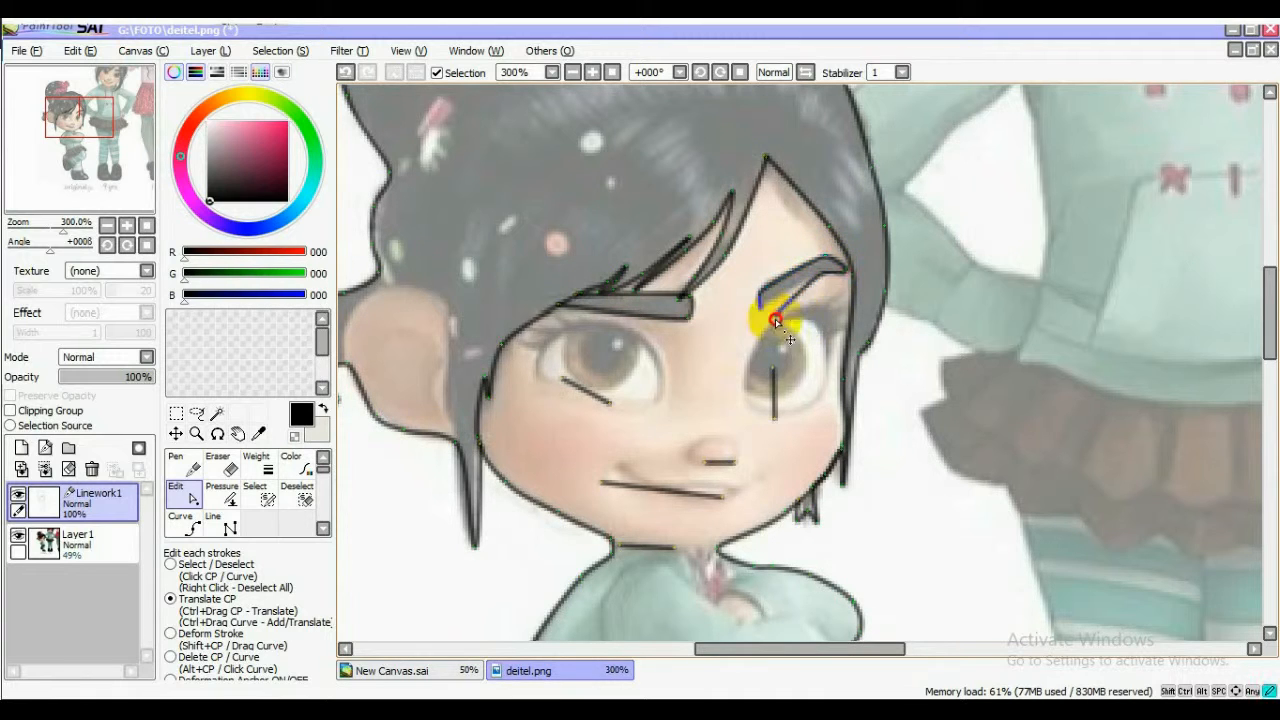
Step: Reshape the eye lines into curved outlines around both eyes
left_click(537, 366)
mouse_move(537, 366)
left_mouse_down()
mouse_move(651, 391)
mouse_move(603, 335)
mouse_move(557, 330)
mouse_move(545, 372)
left_mouse_up()
left_click_drag(750, 396, 773, 321)
left_click_drag(778, 415, 829, 330)
left_click_drag(775, 324, 803, 318)
left_click_drag(811, 373, 821, 394)
left_click_drag(750, 358, 749, 360)
mouse_move(783, 416)
left_mouse_down()
mouse_move(745, 401)
mouse_move(771, 412)
left_mouse_up()
Step: Bend the nose line into a rounded nose and the mouth line into a smile
left_click_drag(706, 462, 688, 459)
mouse_move(706, 460)
left_mouse_down()
mouse_move(699, 440)
mouse_move(729, 457)
mouse_move(694, 443)
mouse_move(713, 460)
left_mouse_up()
left_click_drag(603, 484, 622, 468)
left_click_drag(724, 497, 756, 480)
left_click_drag(739, 482, 726, 493)
Step: Draw short straight lines inside the eyes, between them, and at their outer corners for the eyelashes
left_click(226, 522)
left_click(579, 345)
double_click(606, 364)
left_click(780, 360)
double_click(798, 376)
left_click(723, 342)
double_click(728, 348)
left_click(660, 340)
double_click(676, 355)
left_click(519, 346)
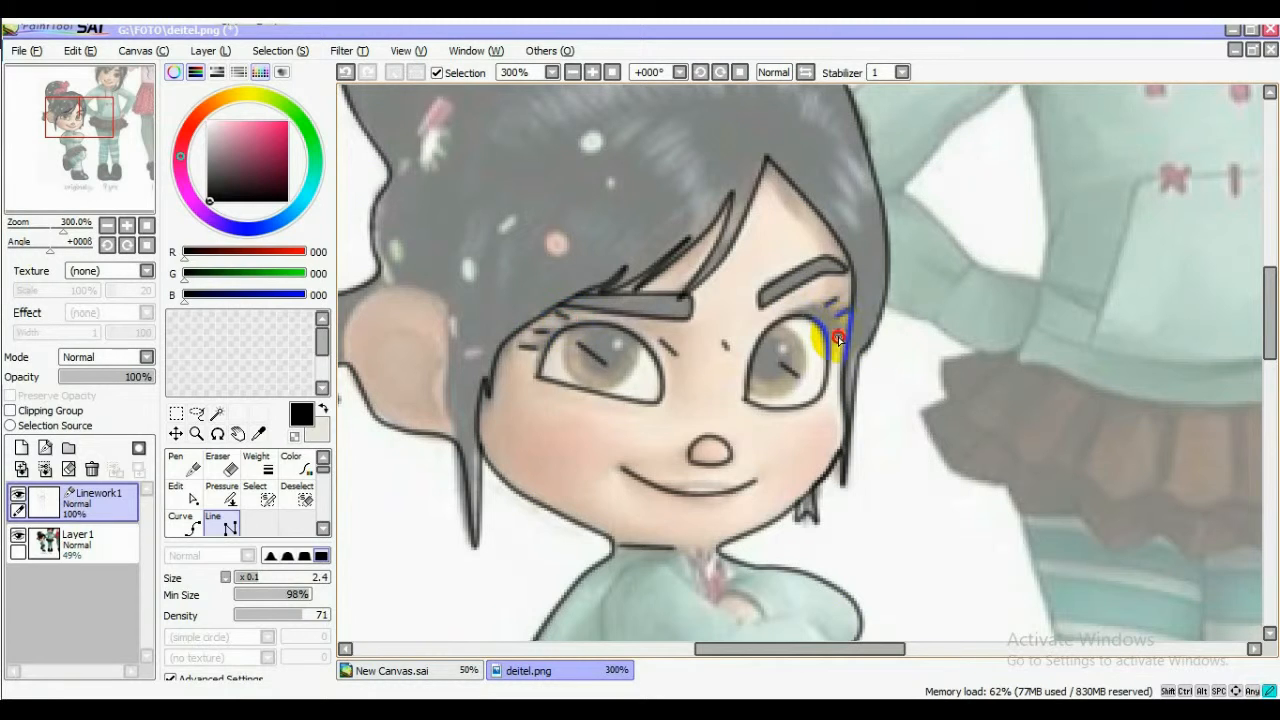
Step: Bend the inner eye lines into round irises and pupils, curve the chin line, and adjust the eyelashes
left_click(180, 492)
left_click_drag(605, 366, 620, 383)
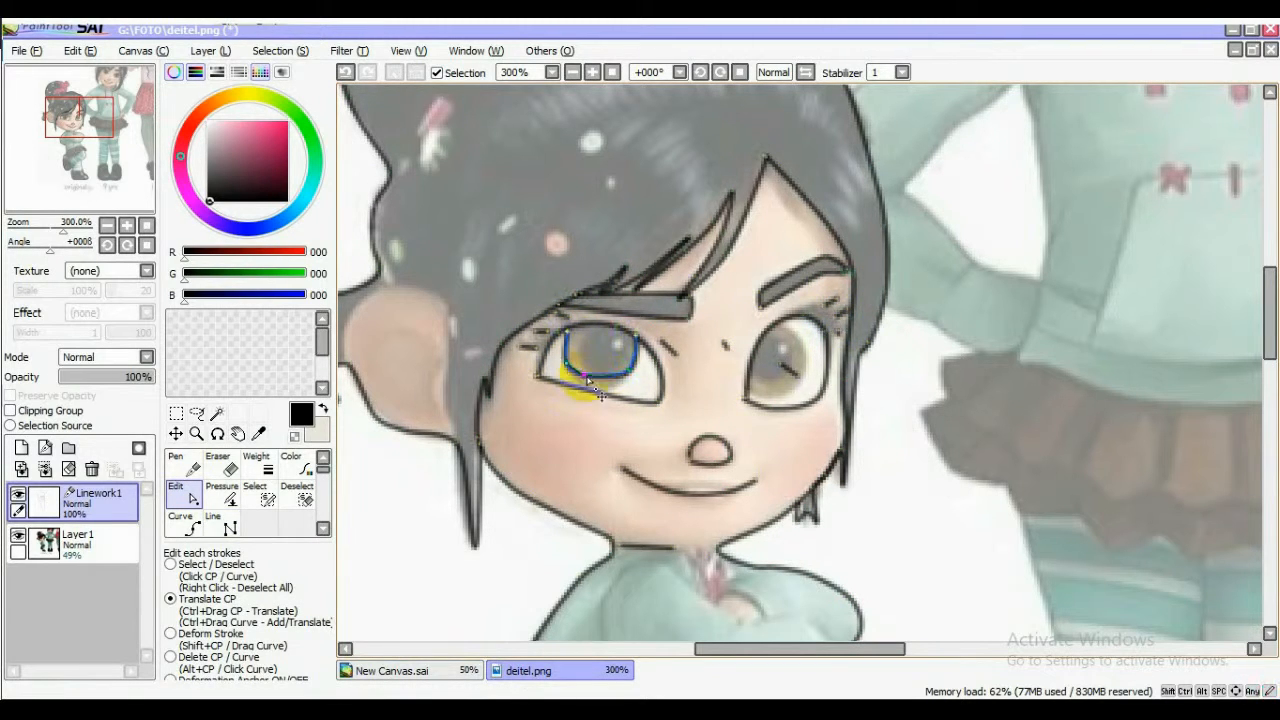
left_click_drag(780, 361, 772, 393)
left_click_drag(798, 376, 778, 323)
left_click_drag(778, 356, 802, 379)
left_click_drag(604, 345, 622, 360)
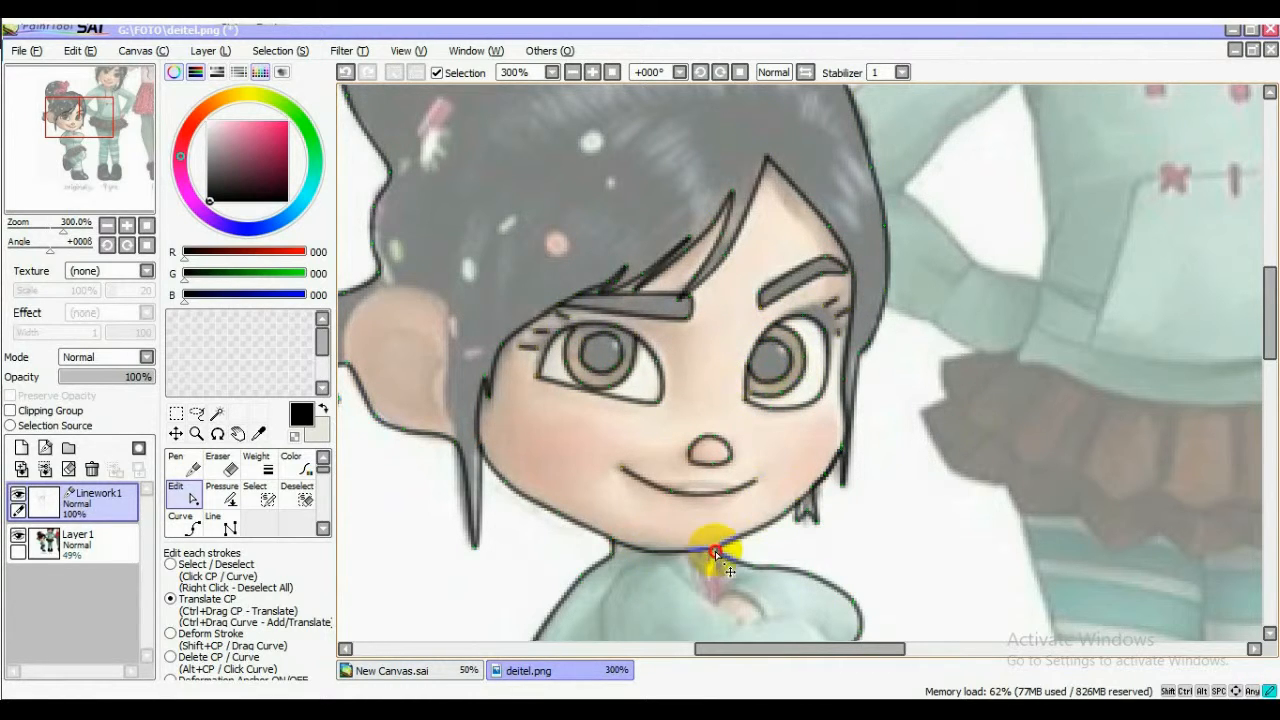
scroll(990, 330, "up", 2)
left_click(520, 445)
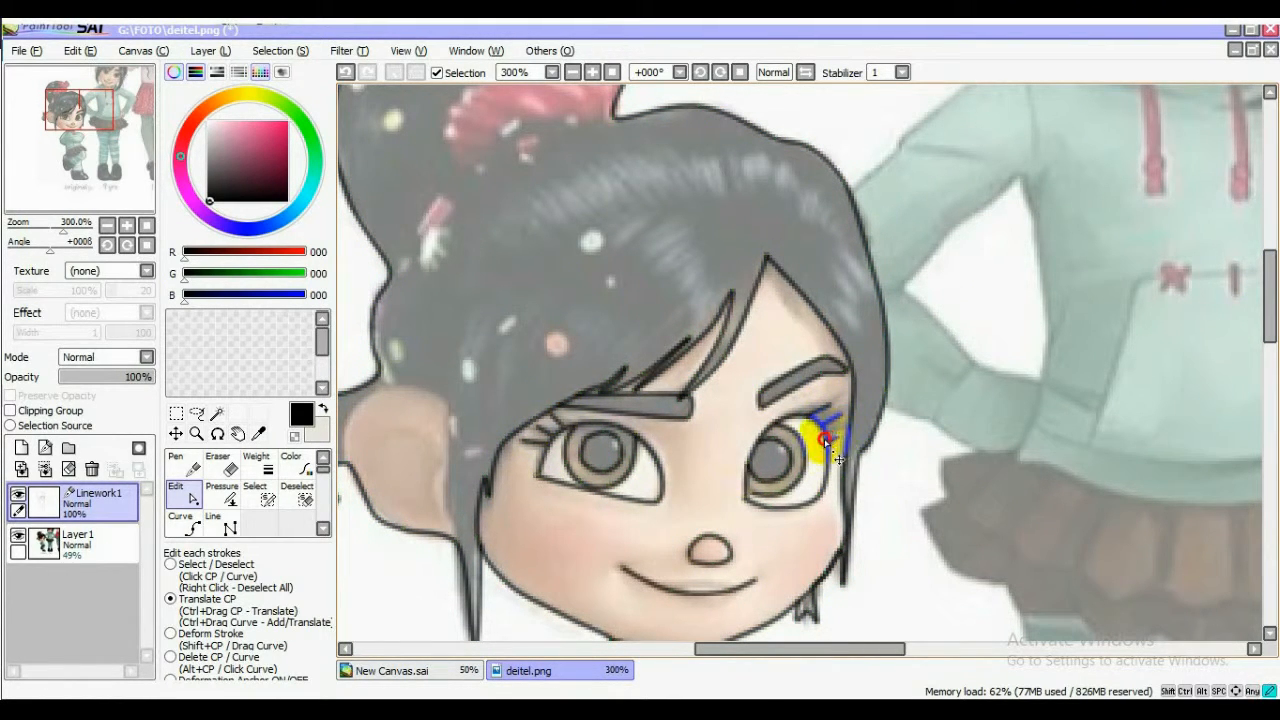
Step: Check the traced linework of the whole figure by hiding and showing the photo layer
left_click(572, 72)
left_click(572, 72)
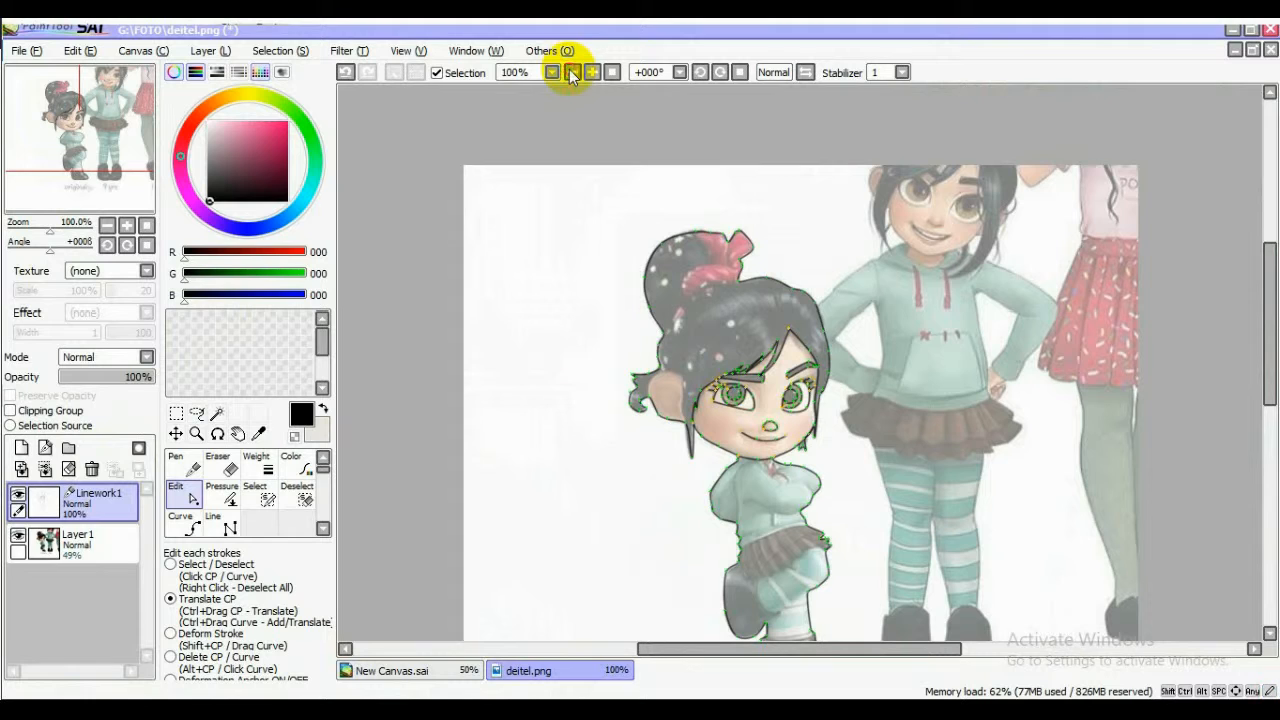
left_click_drag(1272, 365, 1270, 390)
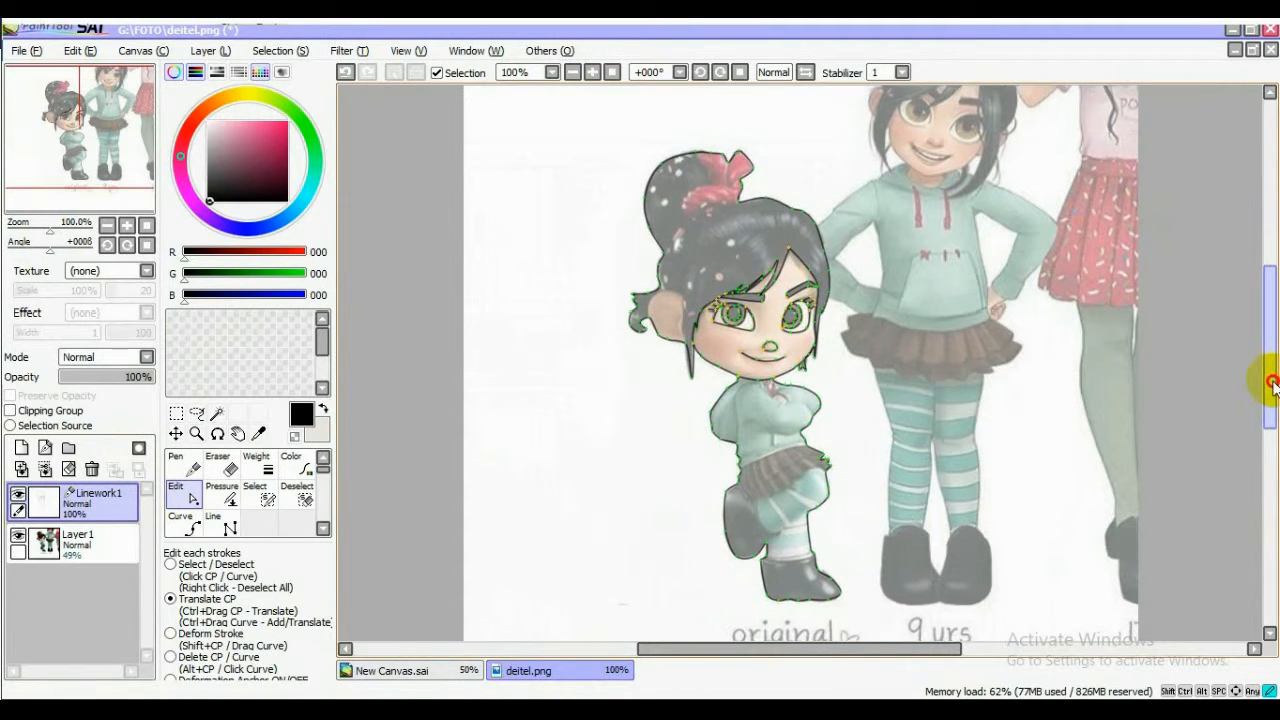
left_click(667, 311)
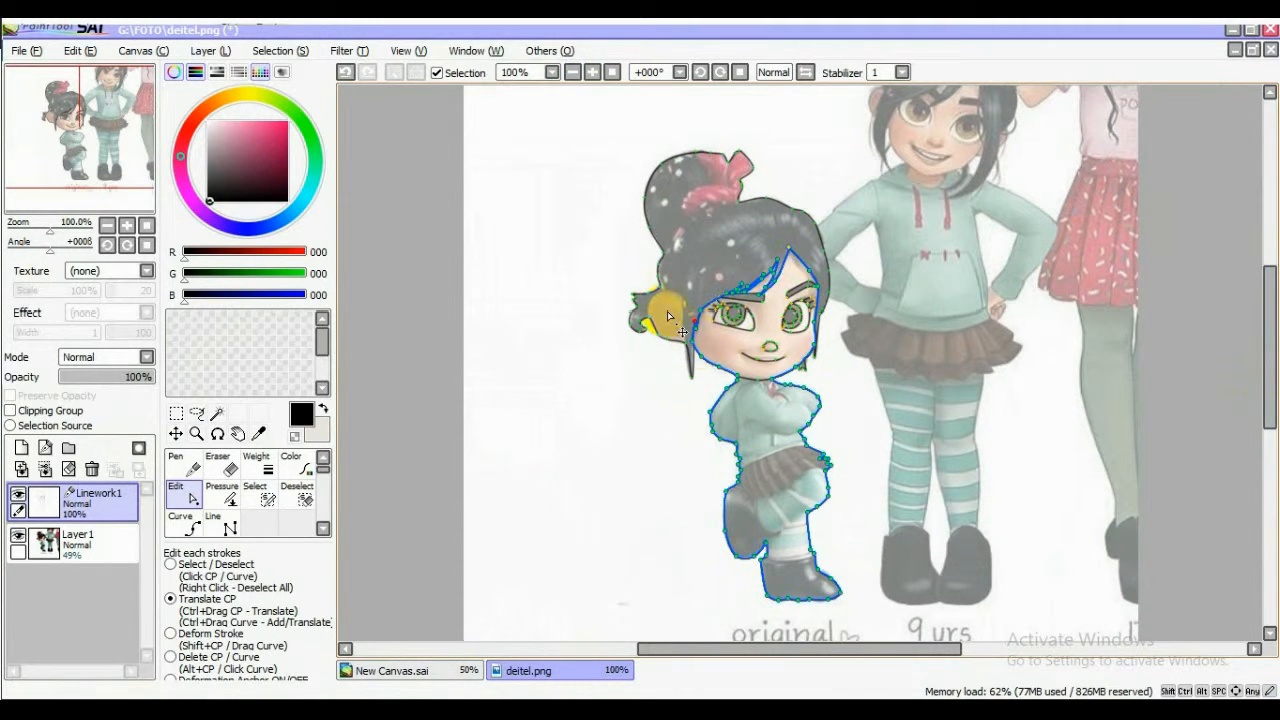
left_click(18, 540)
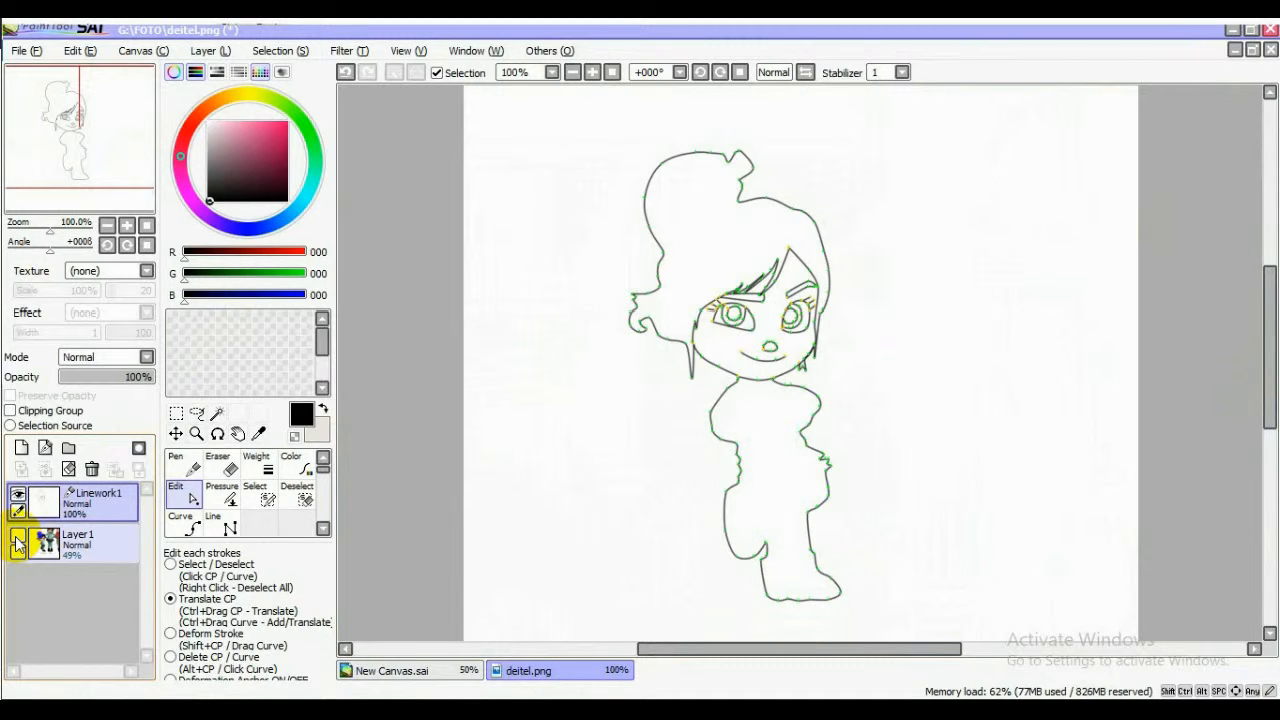
left_click(18, 540)
left_click(18, 540)
left_click(18, 540)
left_click(18, 540)
left_click(18, 540)
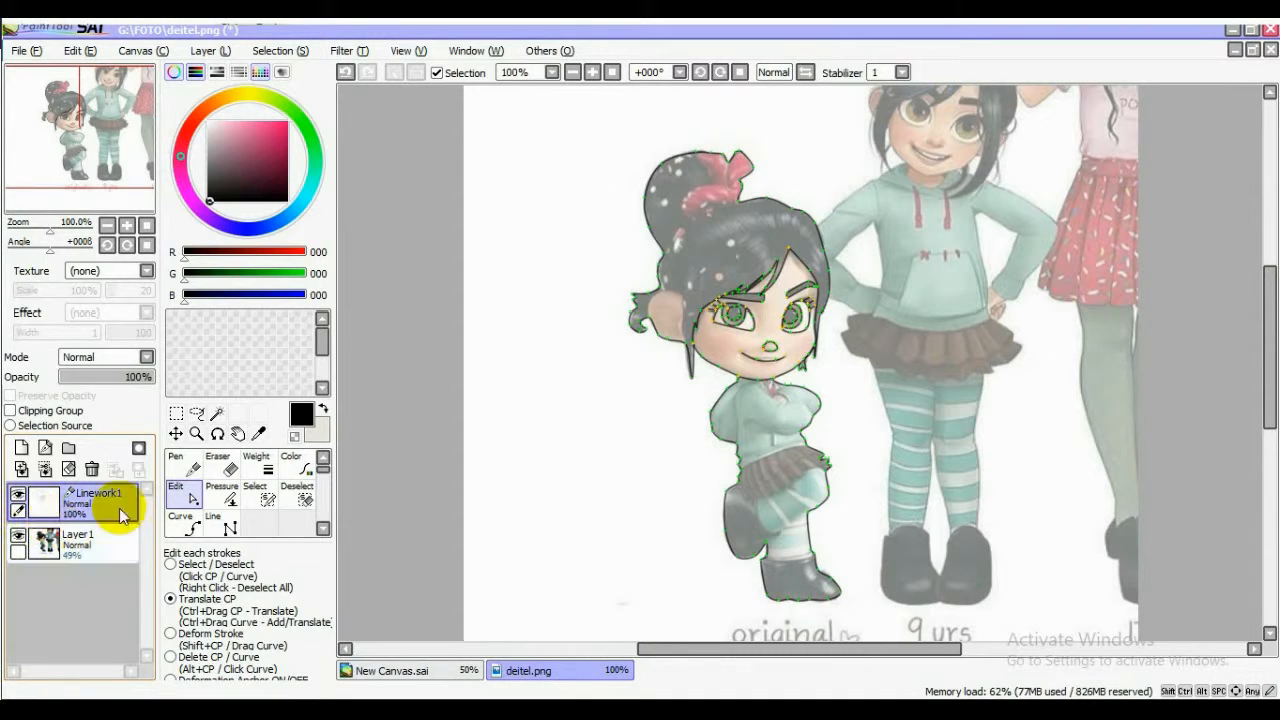
Step: Thicken the eyelash lines of both eyes with the Weight tool at size 4.1
left_click(592, 72)
left_click(592, 73)
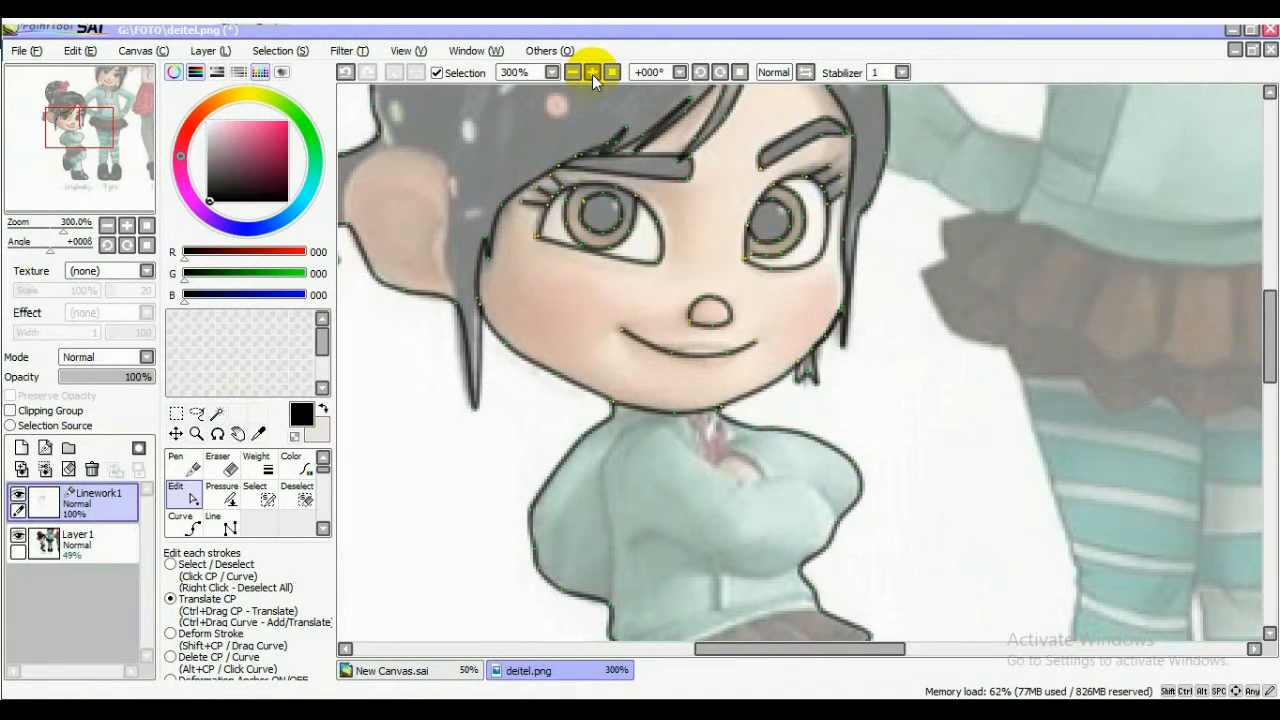
left_click_drag(1268, 383, 1266, 343)
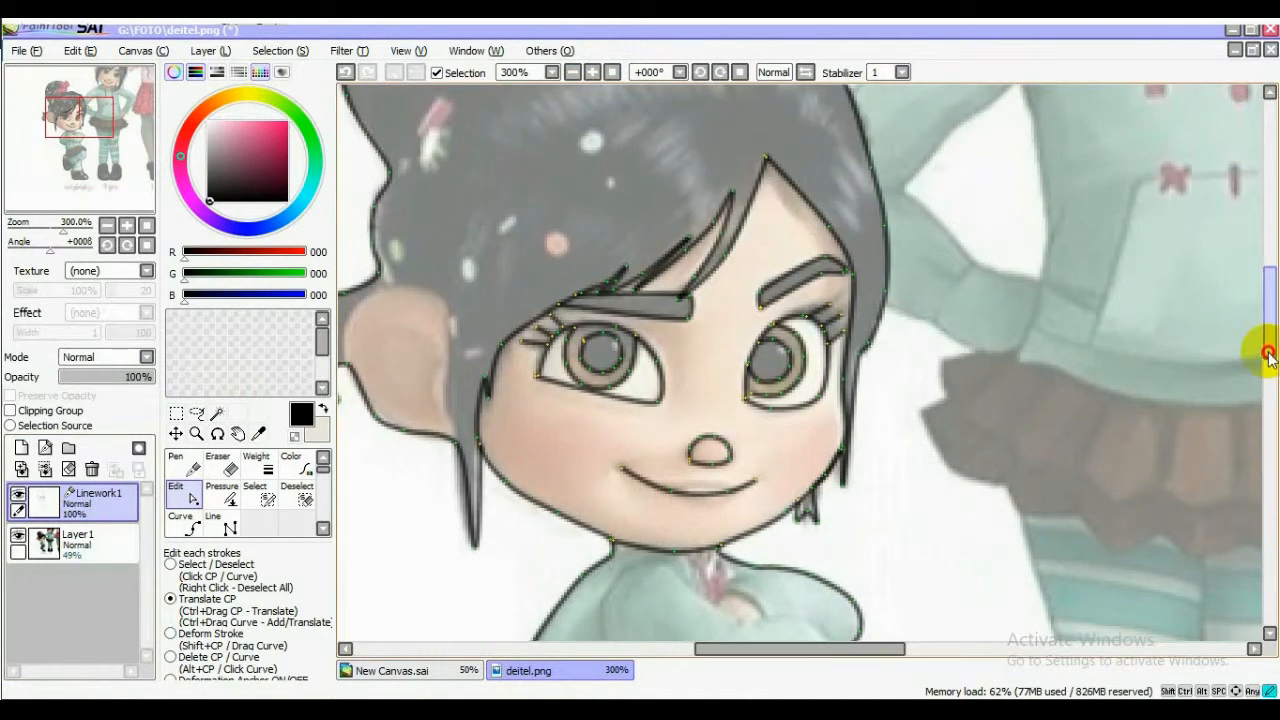
left_click(229, 497)
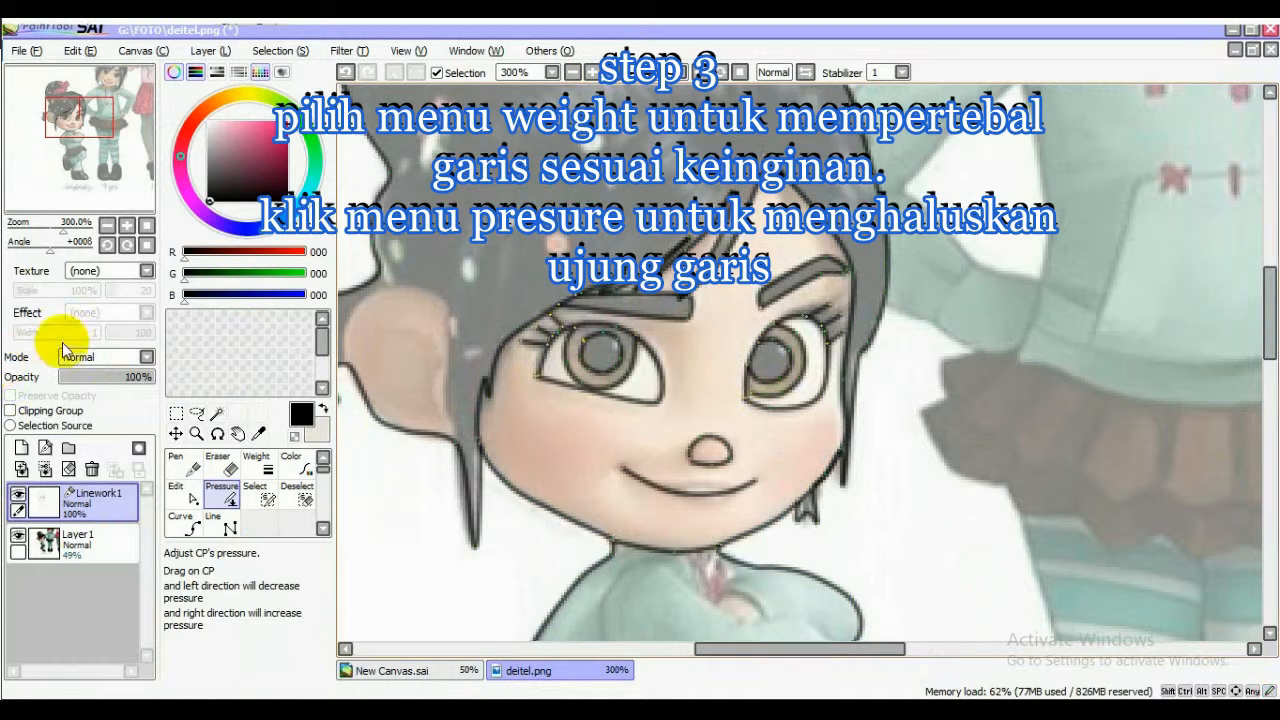
left_click(264, 464)
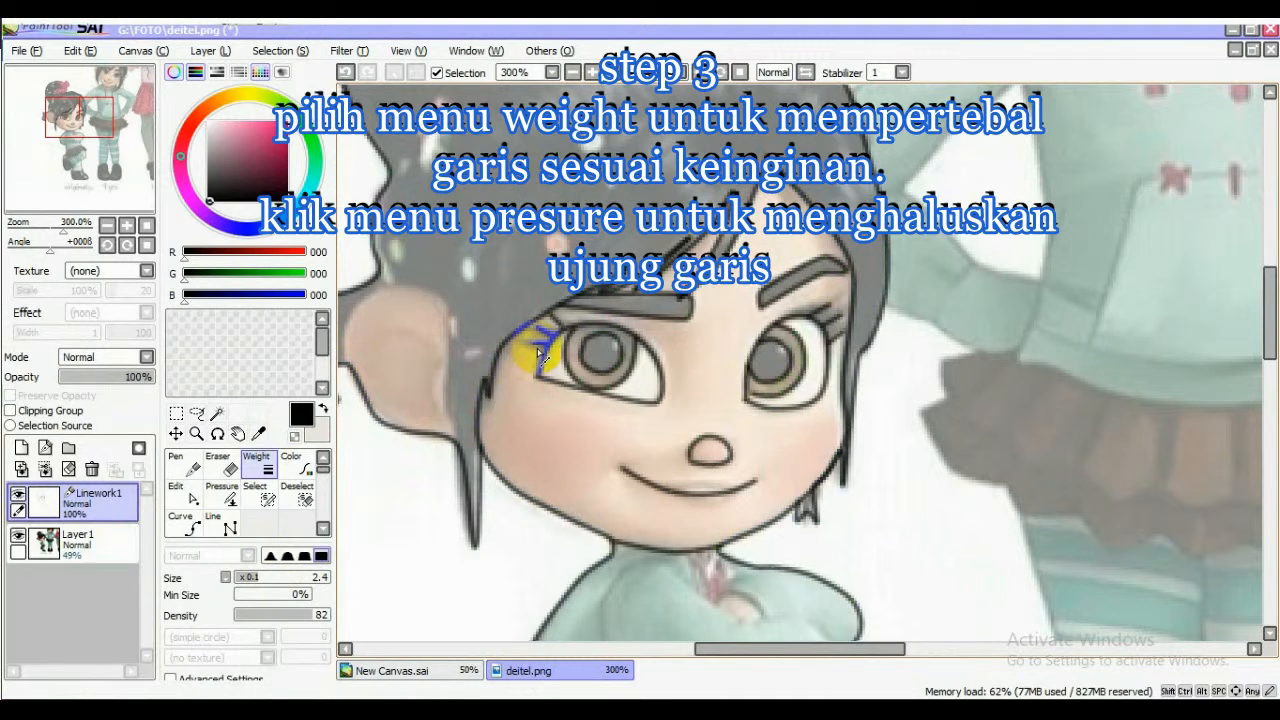
left_click(276, 575)
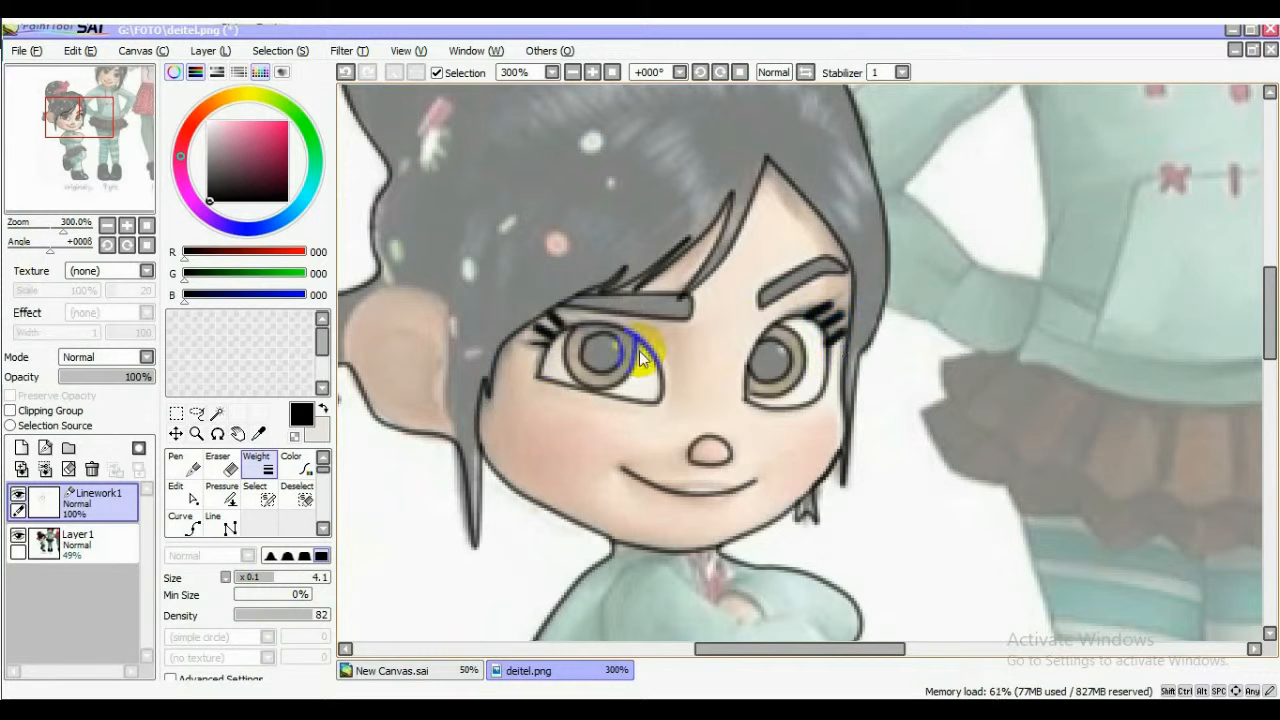
Step: Reduce the line pressure at the outer ends of the eyelashes on both eyes so that they taper
left_click(216, 495)
left_click_drag(541, 345, 548, 348)
mouse_move(450, 330)
left_mouse_down()
mouse_move(337, 329)
mouse_move(338, 340)
left_mouse_up()
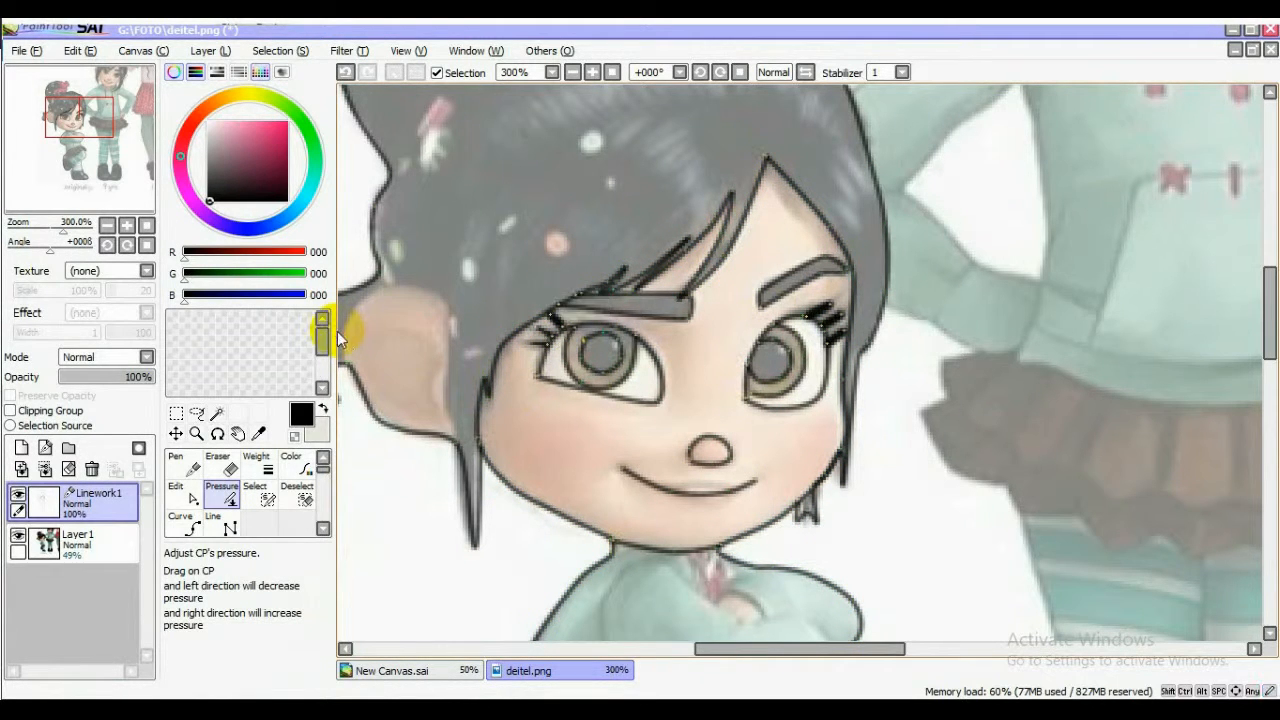
left_click_drag(561, 324, 408, 303)
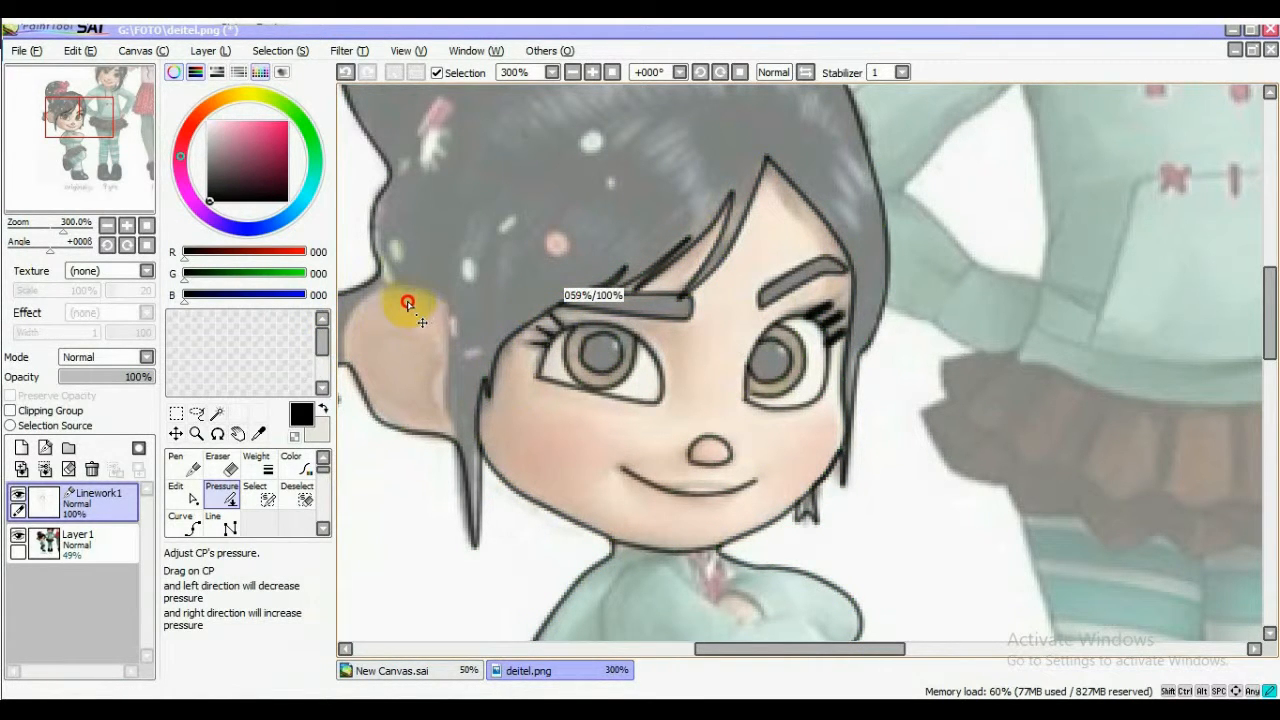
left_click_drag(820, 310, 667, 327)
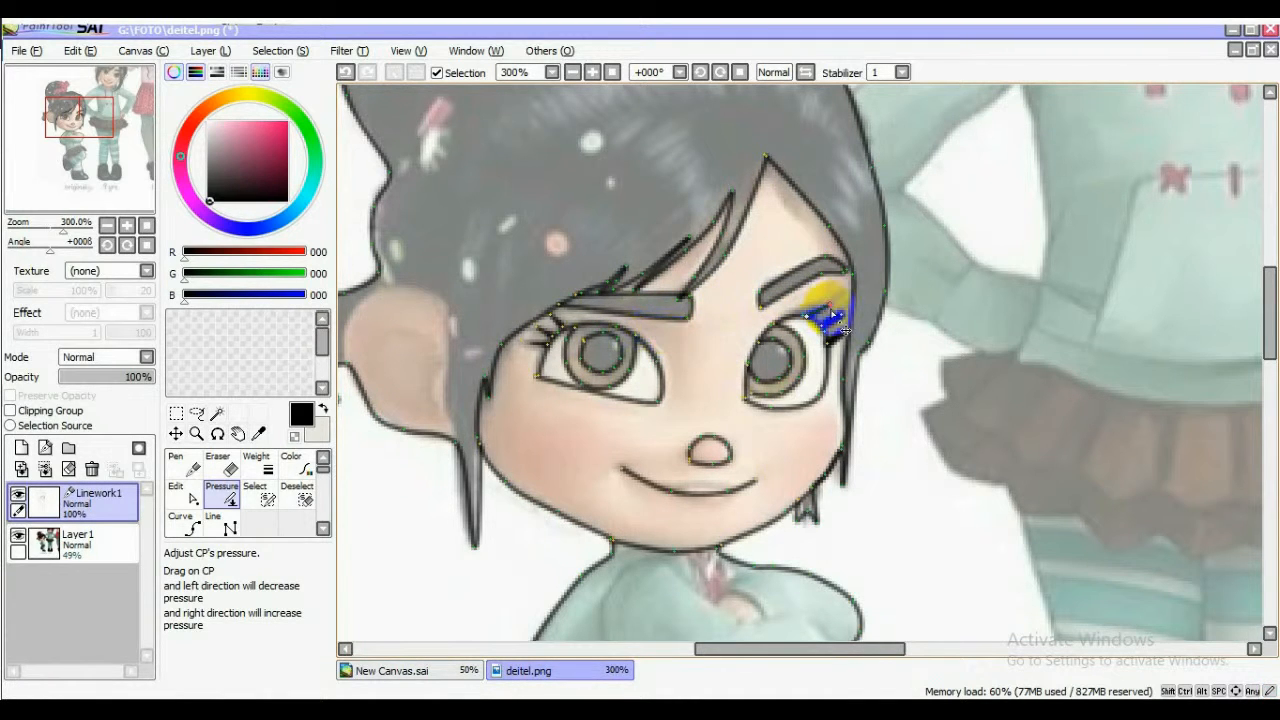
left_click_drag(842, 318, 709, 323)
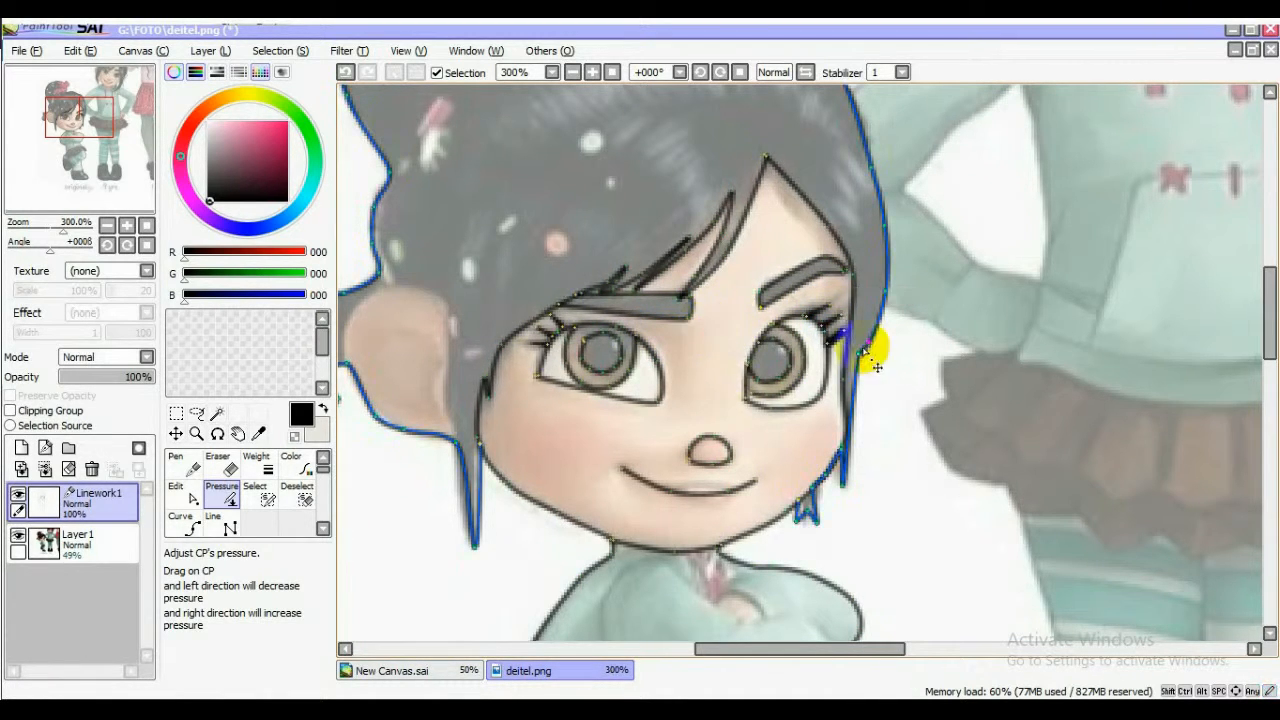
mouse_move(845, 315)
left_mouse_down()
mouse_move(711, 361)
mouse_move(672, 352)
left_mouse_up()
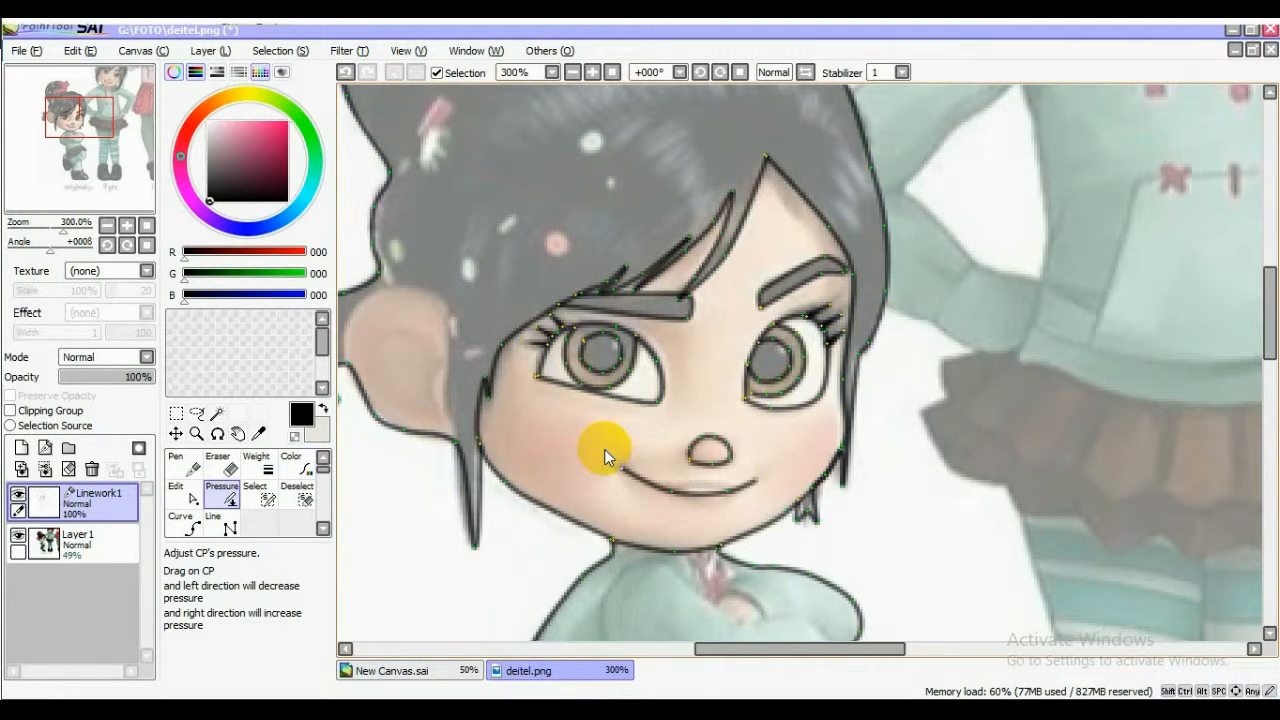
Step: Draw straight lines over the smallest girl's jacket for the collar, sleeve, crossed arms and hem
left_click(572, 72)
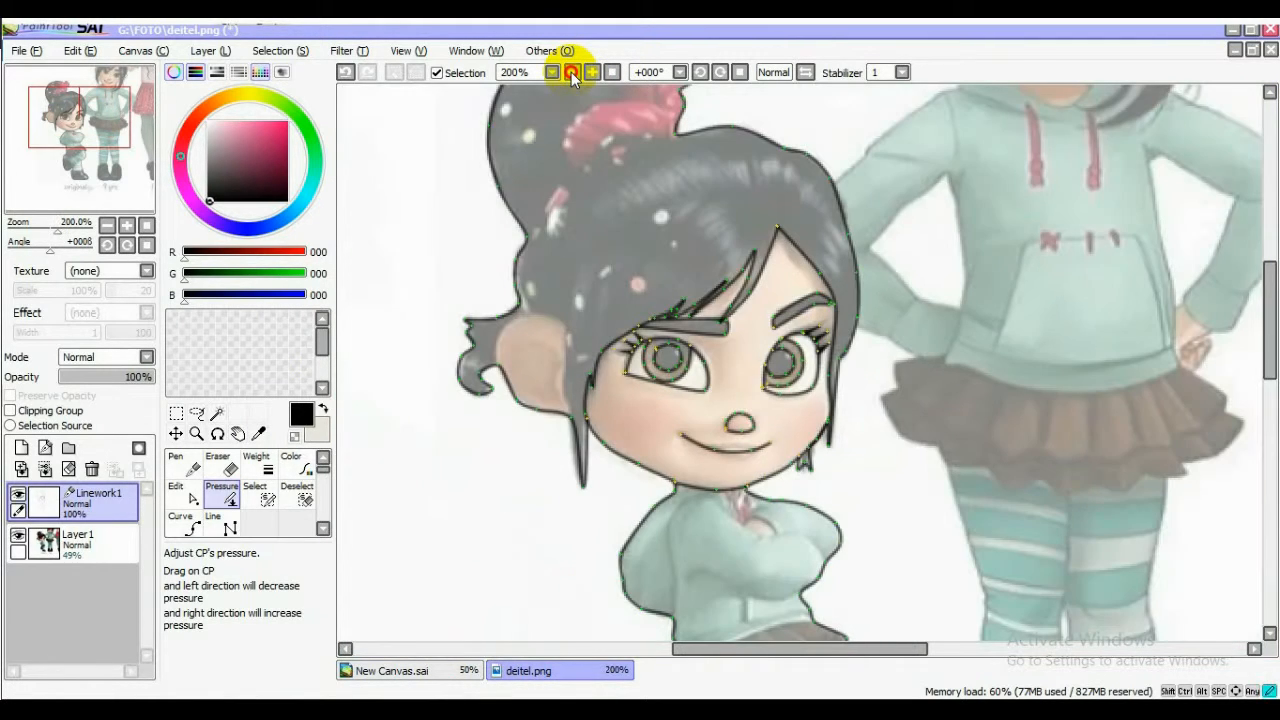
left_click(593, 72)
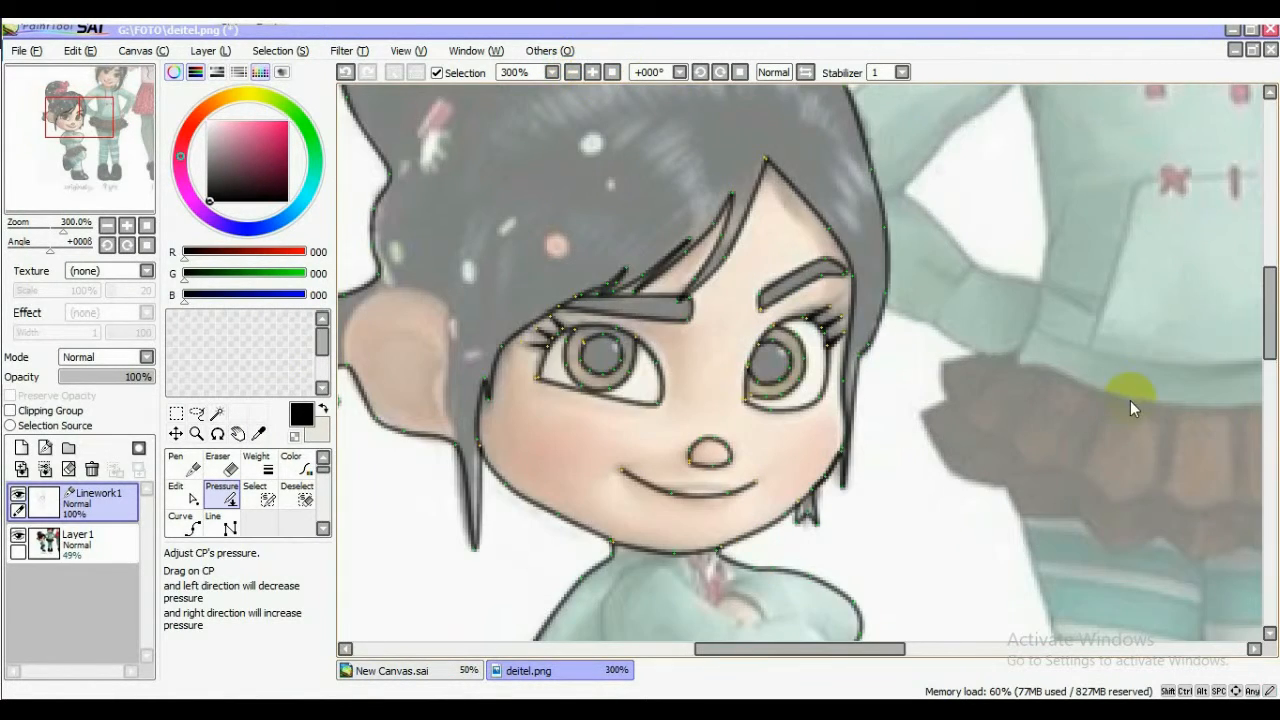
left_click_drag(1266, 336, 1270, 366)
left_click(209, 528)
mouse_move(613, 303)
left_mouse_down()
mouse_move(646, 304)
mouse_move(600, 472)
left_mouse_up()
left_click_drag(657, 429, 783, 455)
left_click_drag(693, 350, 794, 376)
left_click_drag(742, 326, 726, 348)
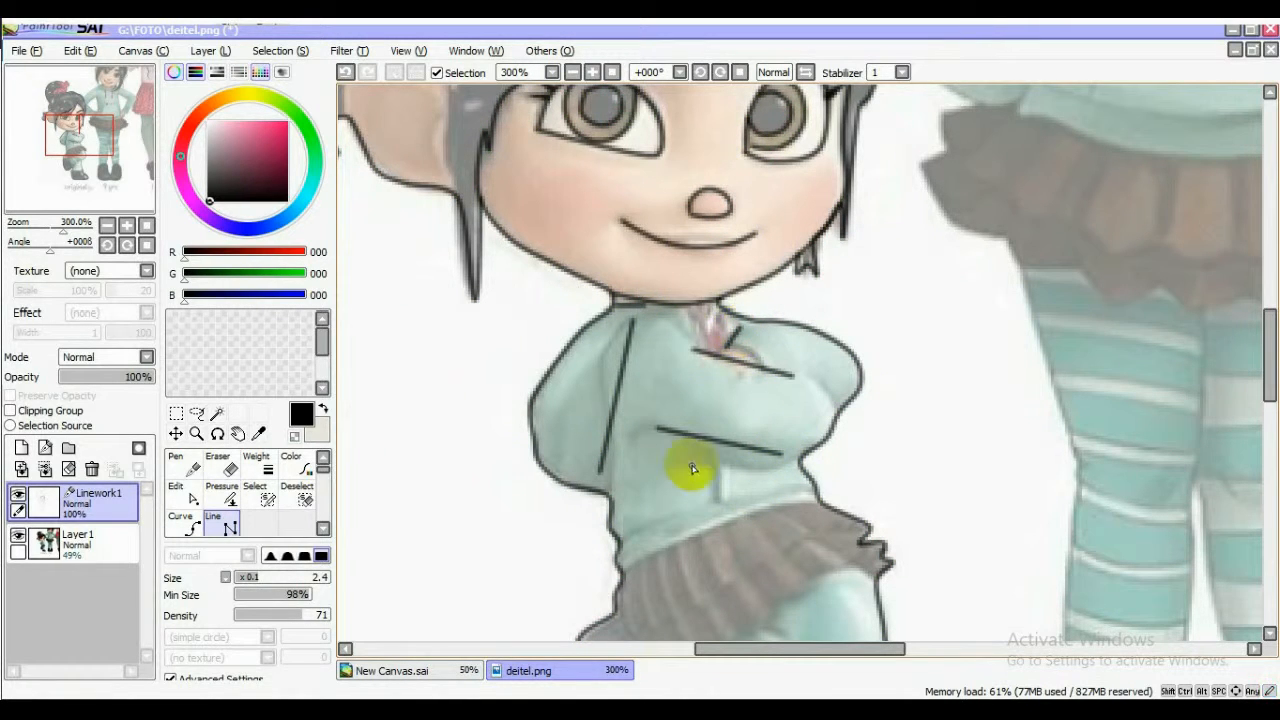
left_click_drag(624, 572, 816, 501)
Step: Bend and extend the jacket lines to follow the sleeve, neckline, hand and crossed arms in the photo
left_click(185, 503)
left_click_drag(600, 472, 611, 495)
left_click_drag(621, 417, 612, 417)
left_click_drag(624, 362, 603, 362)
mouse_move(632, 319)
left_mouse_down()
mouse_move(680, 320)
mouse_move(757, 366)
mouse_move(817, 381)
left_mouse_up()
mouse_move(728, 346)
left_mouse_down()
mouse_move(741, 378)
mouse_move(768, 372)
mouse_move(741, 320)
mouse_move(729, 349)
mouse_move(732, 325)
left_mouse_up()
left_click_drag(780, 456, 803, 463)
left_click_drag(749, 452, 755, 468)
mouse_move(659, 429)
left_mouse_down()
mouse_move(663, 320)
mouse_move(730, 318)
left_mouse_up()
left_click(222, 492)
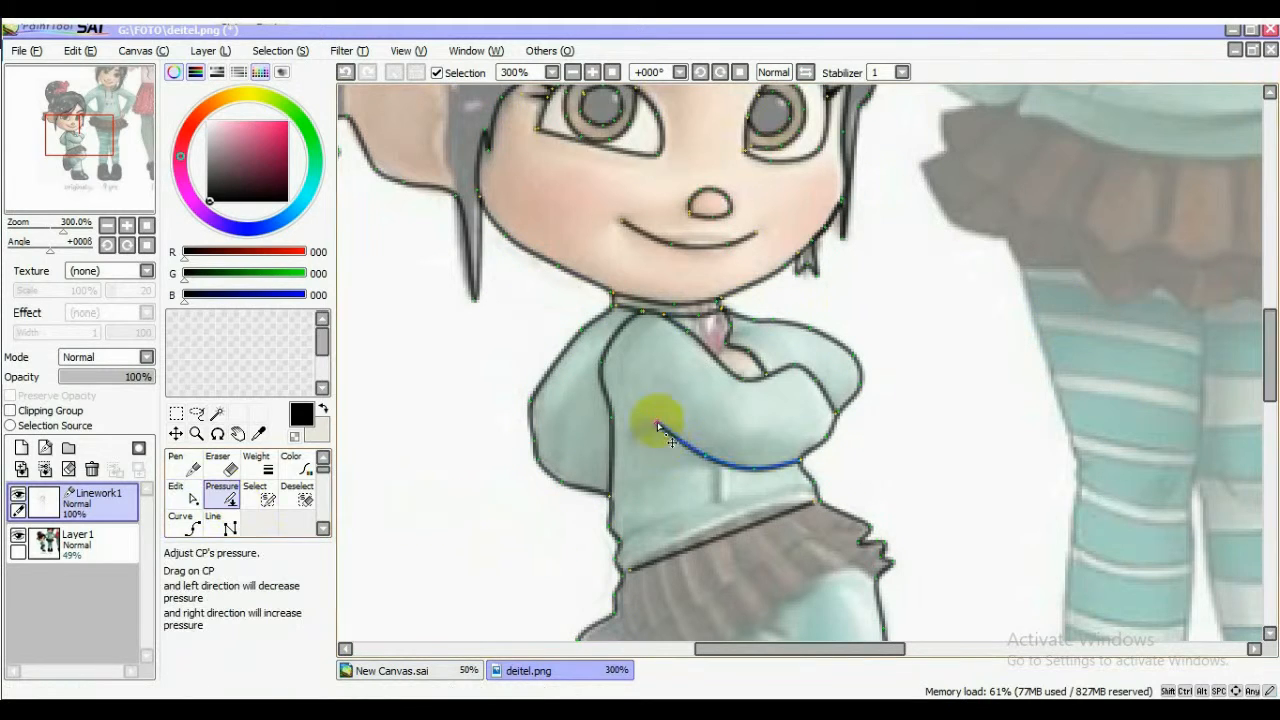
key("ctrl")
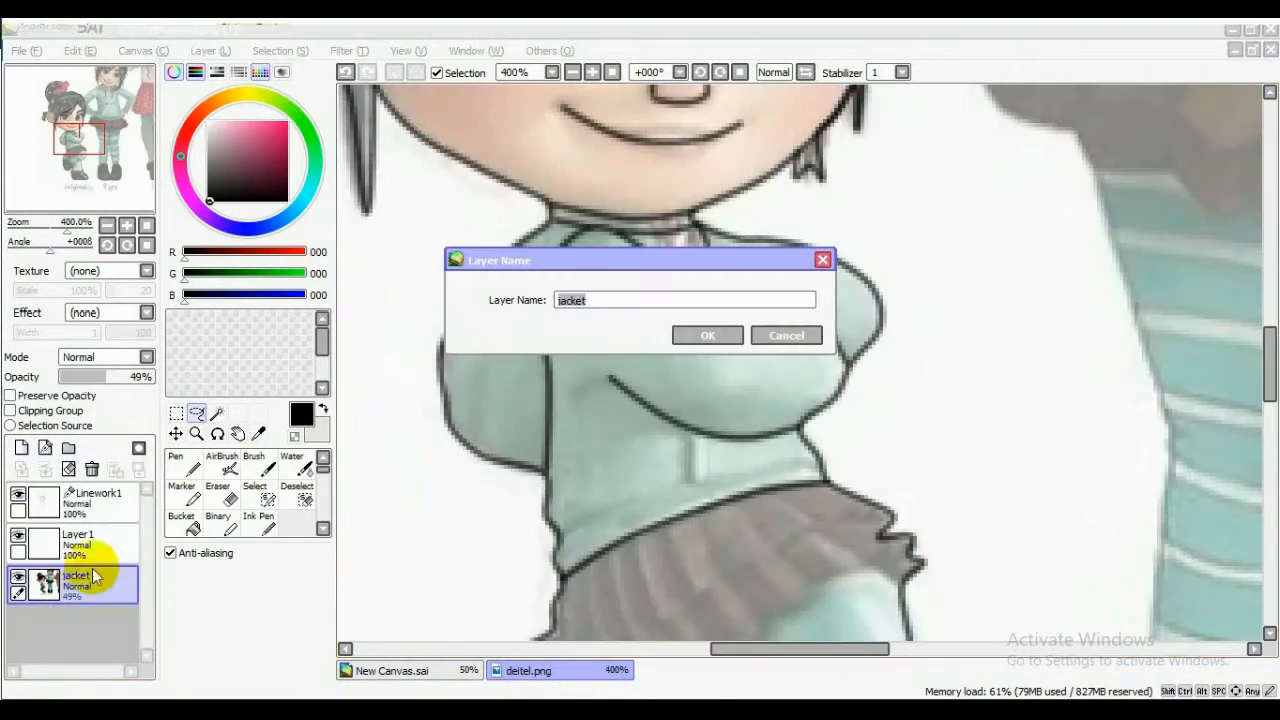
Step: Rename the photo layer as layer2 and the empty layer above it as jacket
type("er1")
left_click(684, 335)
left_click(686, 335)
double_click(99, 554)
type("jacket")
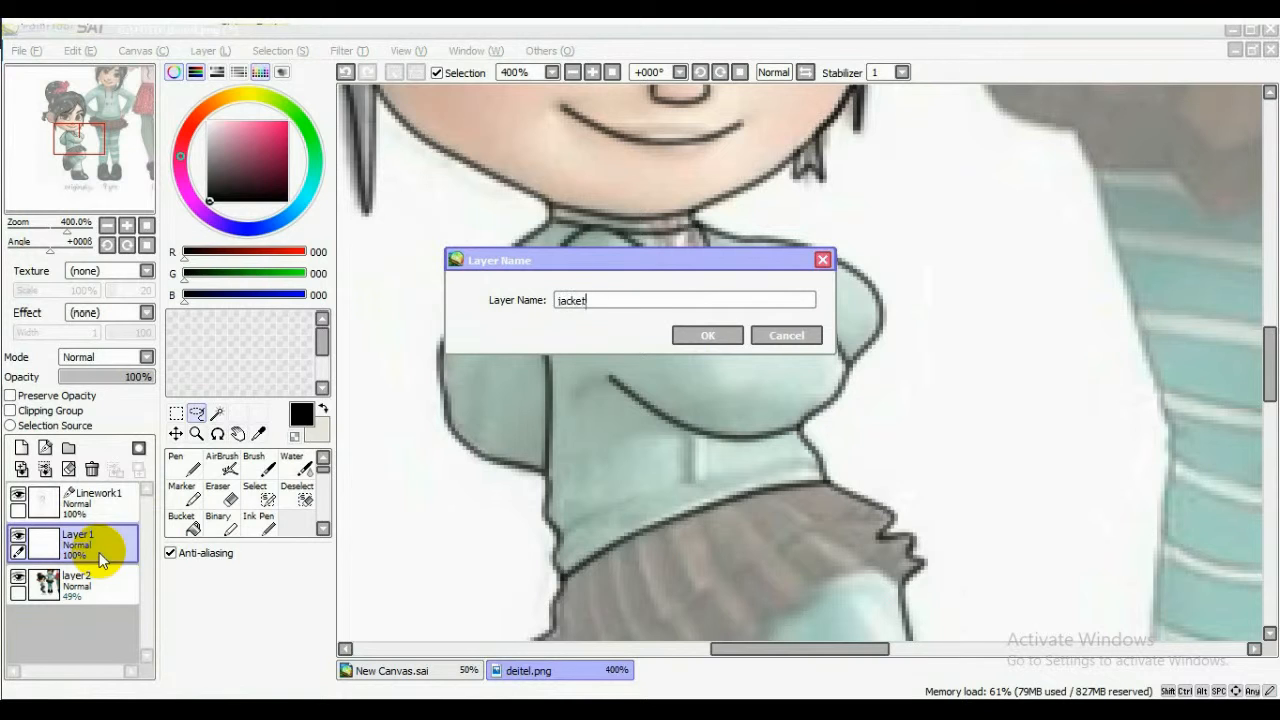
left_click(700, 335)
Step: Select the whole jacket area with the Lasso, following its traced outline from the collar to the hem
left_click_drag(552, 258, 538, 287)
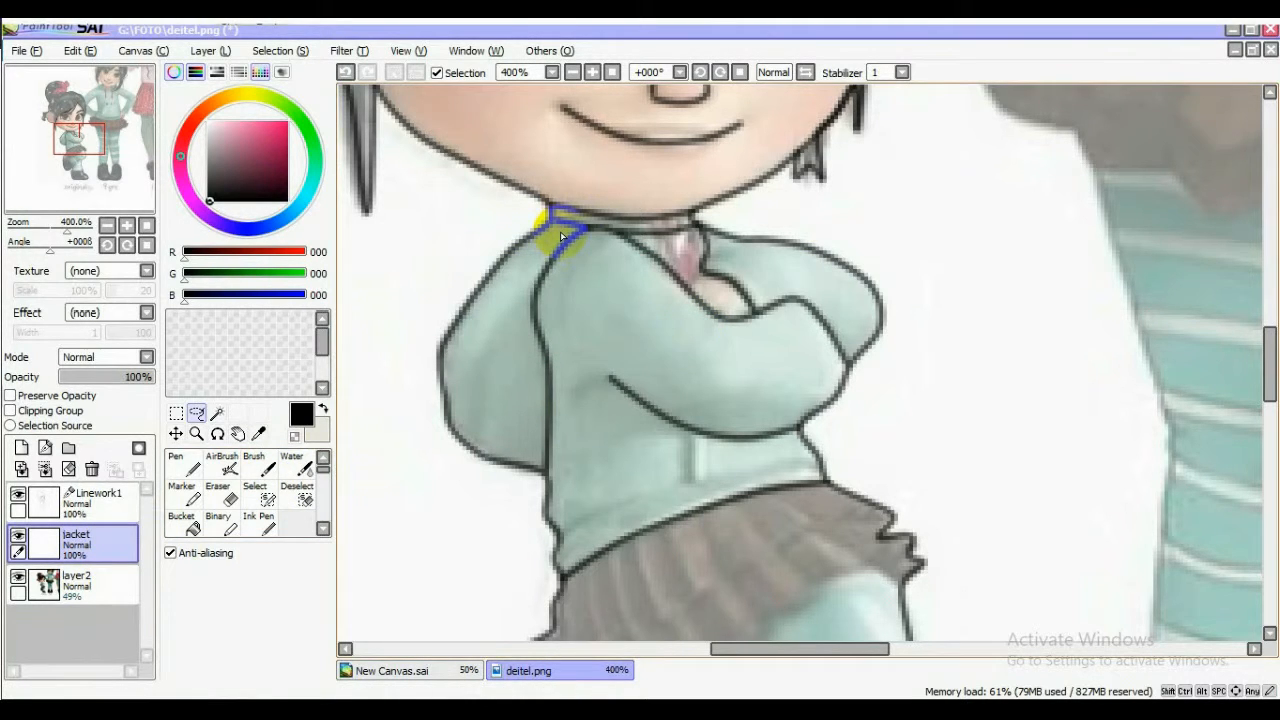
scroll(583, 193, "up", 1)
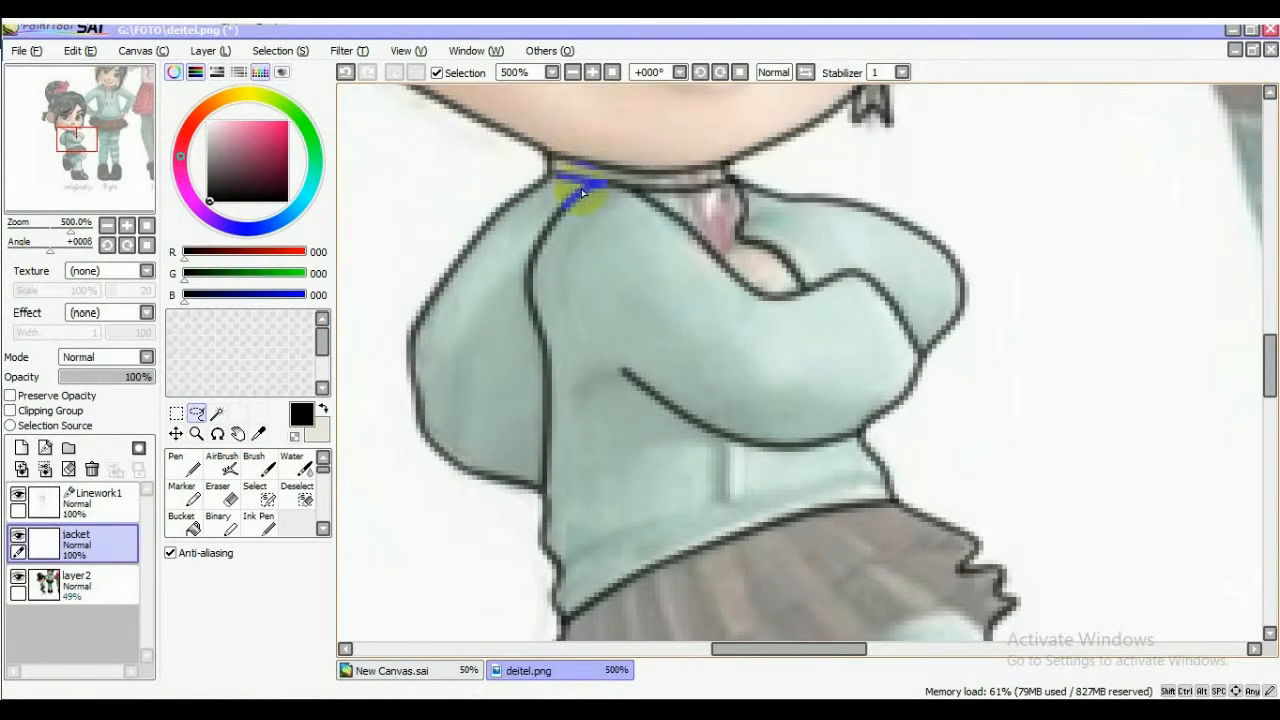
mouse_move(544, 176)
left_mouse_down()
mouse_move(476, 236)
mouse_move(415, 329)
mouse_move(413, 355)
mouse_move(423, 432)
mouse_move(470, 471)
mouse_move(540, 490)
mouse_move(565, 617)
mouse_move(736, 533)
mouse_move(893, 501)
mouse_move(861, 433)
mouse_move(960, 310)
mouse_move(960, 266)
mouse_move(868, 210)
mouse_move(738, 183)
mouse_move(565, 181)
left_mouse_up()
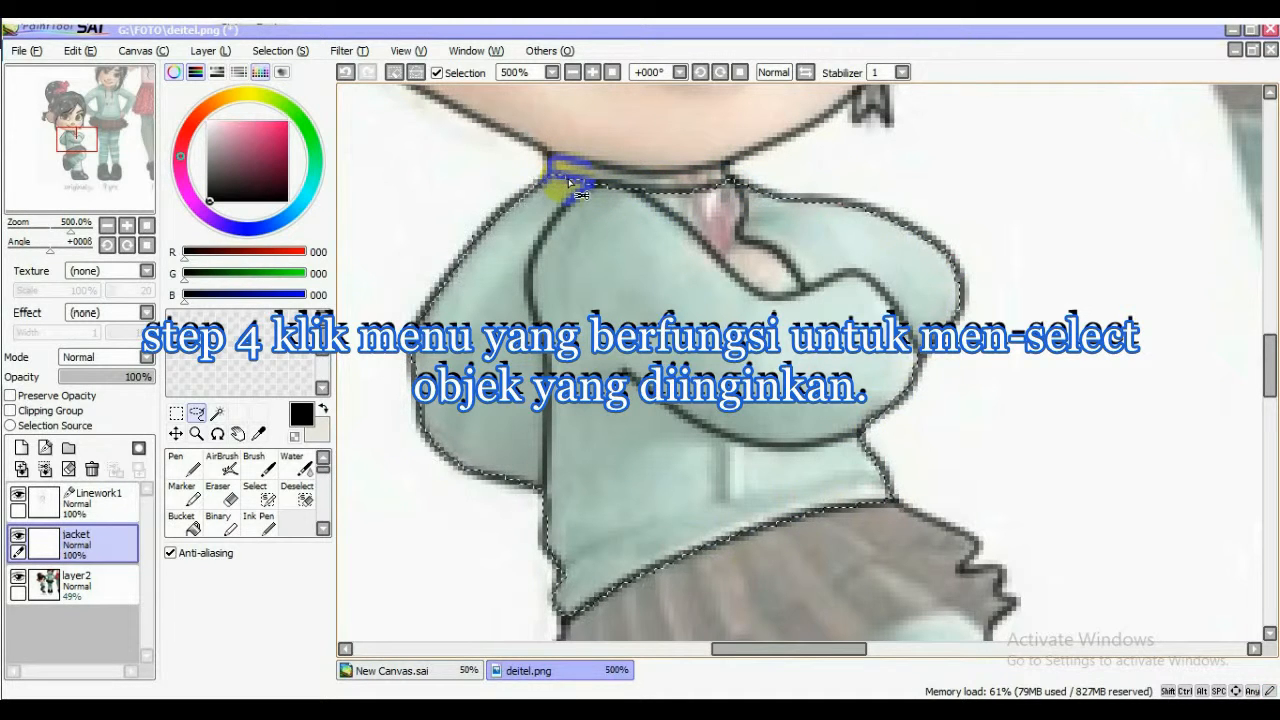
Step: Raise layer2's opacity to 100% and sample the jacket's green (RGB 119, 177, 156) from the photo
left_click(310, 193)
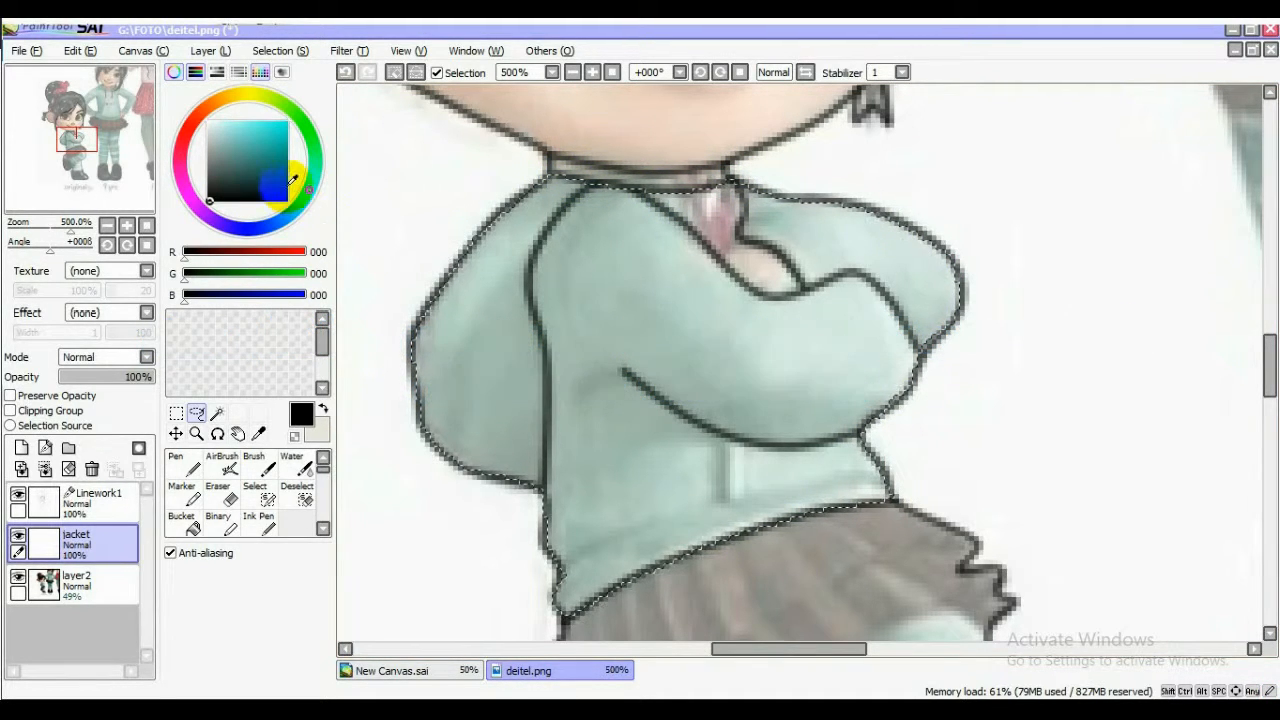
left_click(100, 586)
left_click(146, 380)
left_click(151, 377)
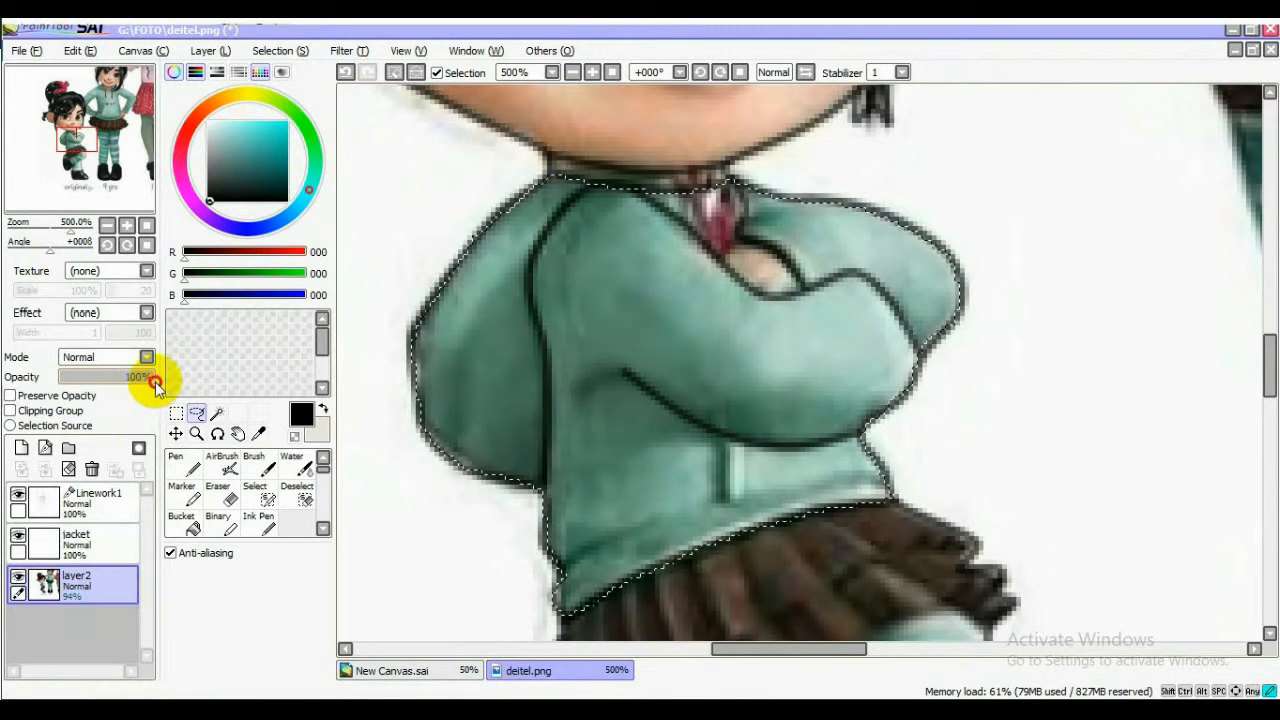
left_click(259, 433)
left_click(466, 354)
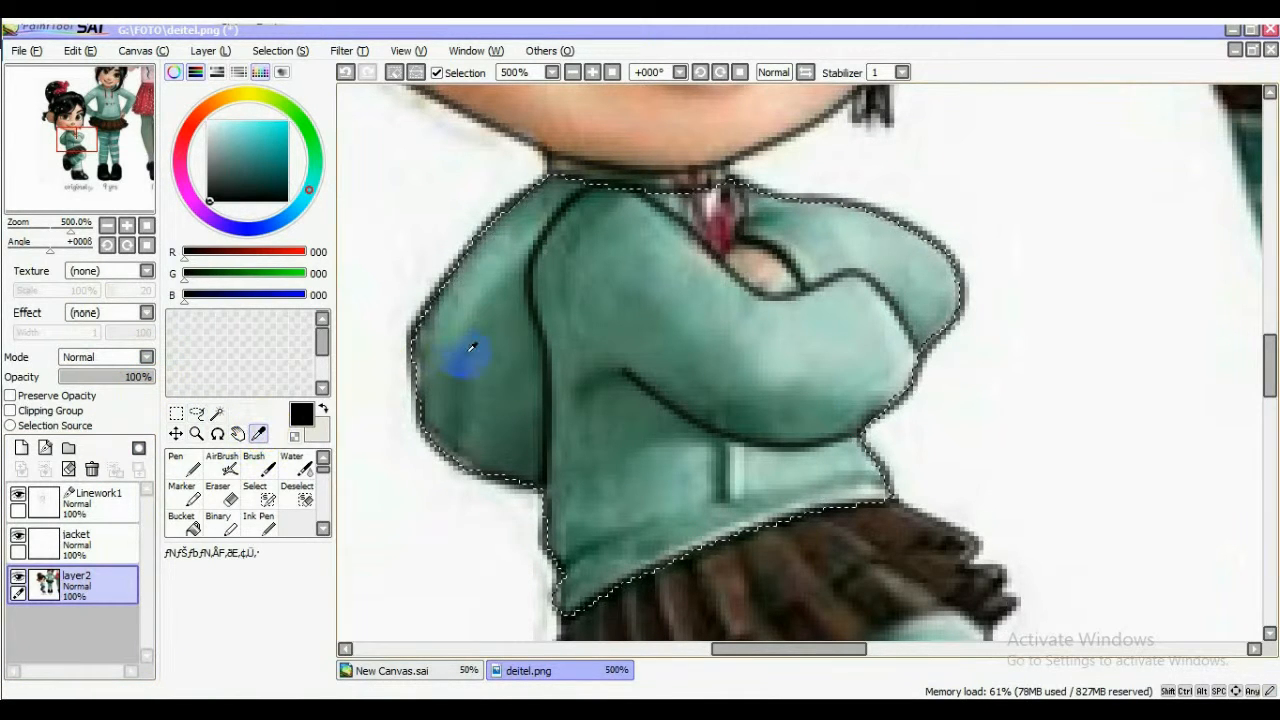
left_click(680, 313)
Step: Lower layer2's opacity to 46%
left_click(86, 538)
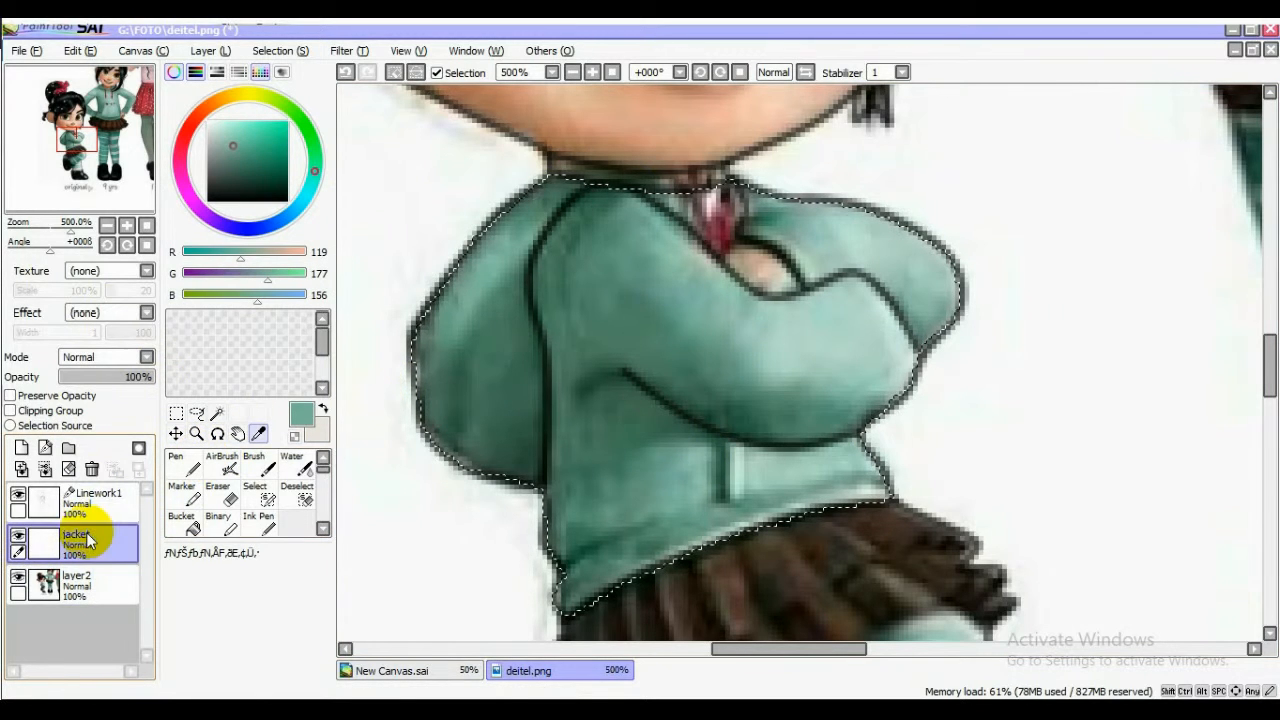
left_click(90, 578)
left_click(103, 376)
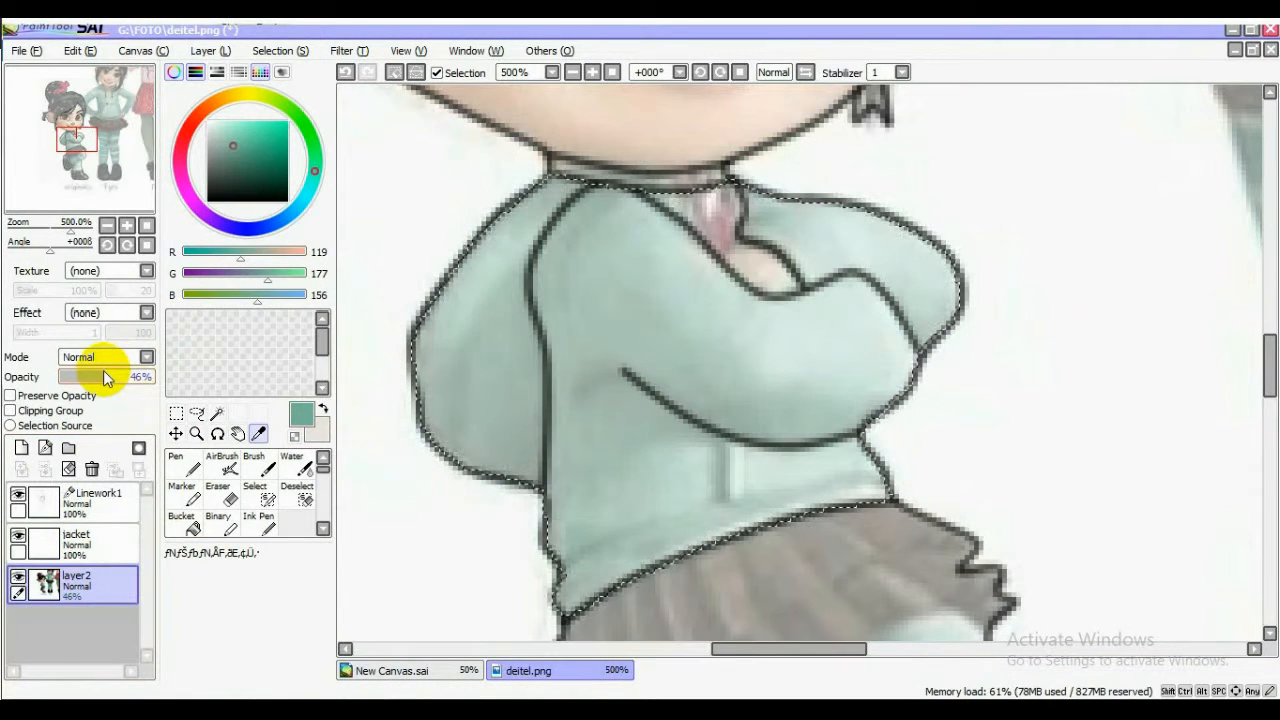
Step: Cover the selected jacket area on the jacket layer with the base green, using the AirBrush at size 39
left_click(86, 541)
left_click(221, 472)
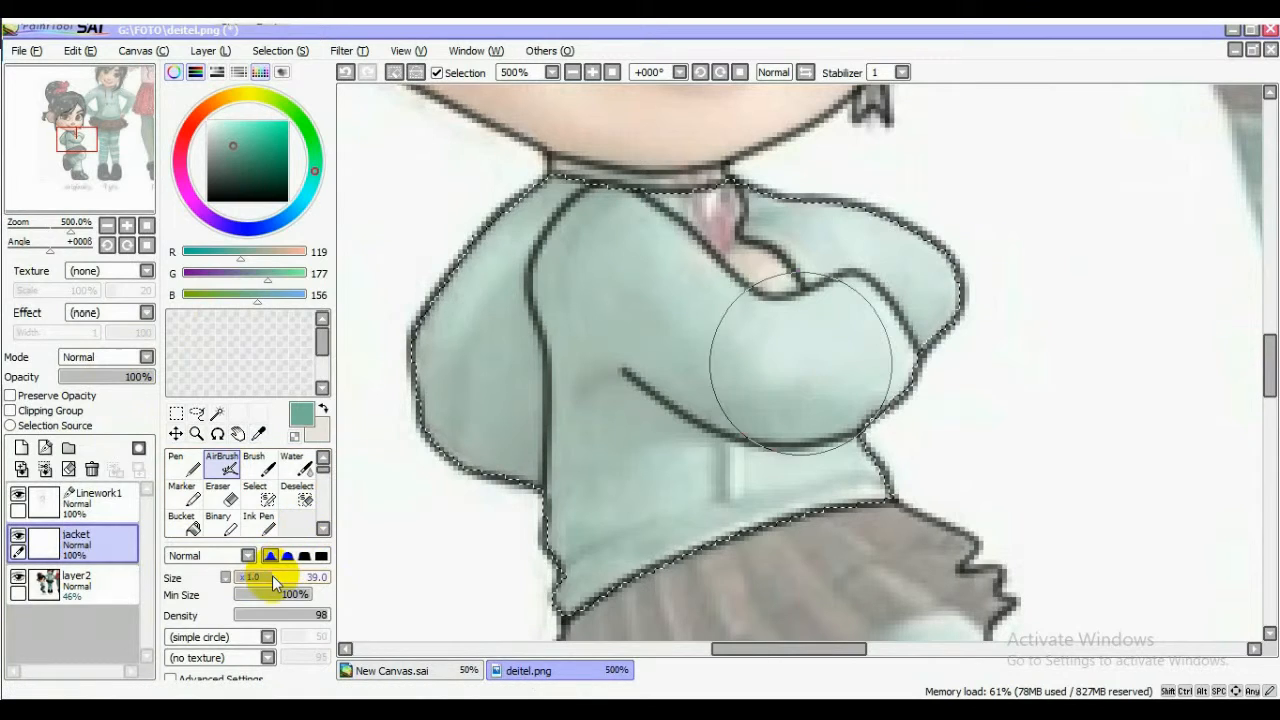
mouse_move(586, 286)
left_mouse_down()
mouse_move(489, 259)
mouse_move(891, 204)
mouse_move(429, 268)
mouse_move(361, 393)
mouse_move(725, 349)
mouse_move(783, 380)
left_mouse_up()
mouse_move(411, 496)
left_mouse_down()
mouse_move(906, 430)
mouse_move(501, 594)
mouse_move(883, 473)
mouse_move(1051, 452)
mouse_move(880, 460)
left_mouse_up()
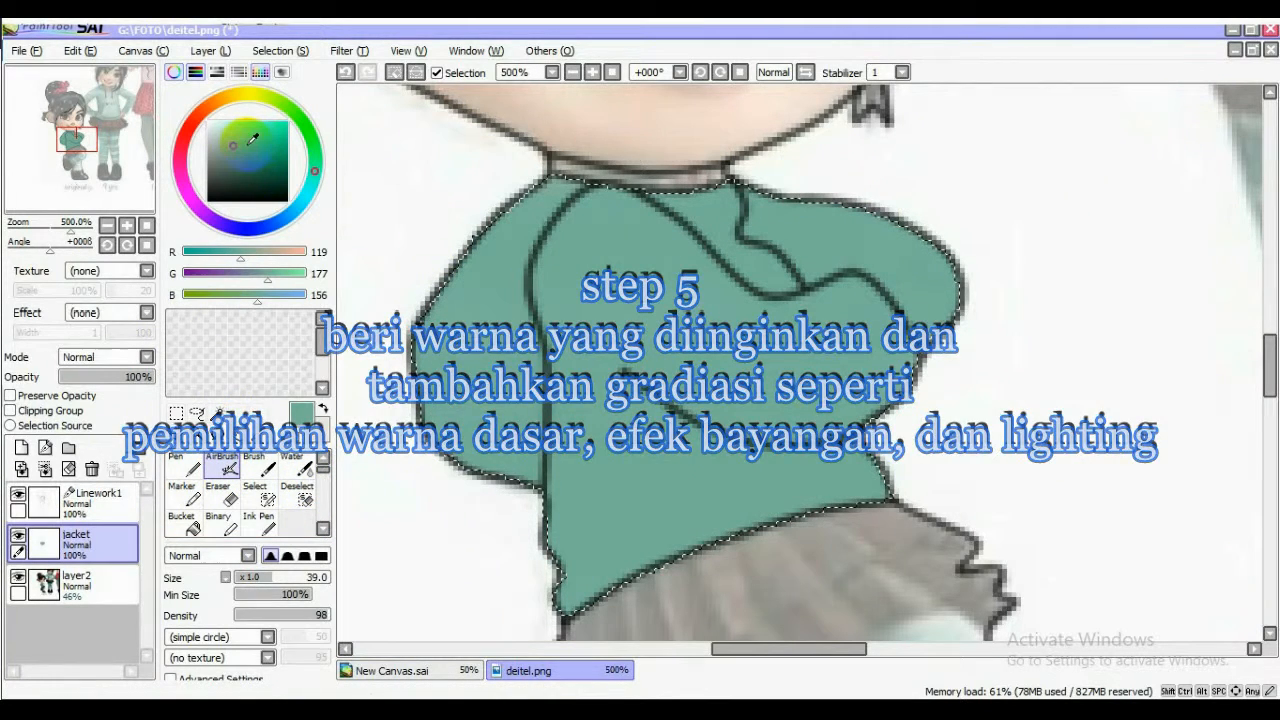
Step: Airbrush lighter green (RGB 156, 210, 190) highlights at size 30 on the jacket's shoulders, sleeves and crossed arms
left_click(230, 137)
left_click_drag(230, 136, 228, 133)
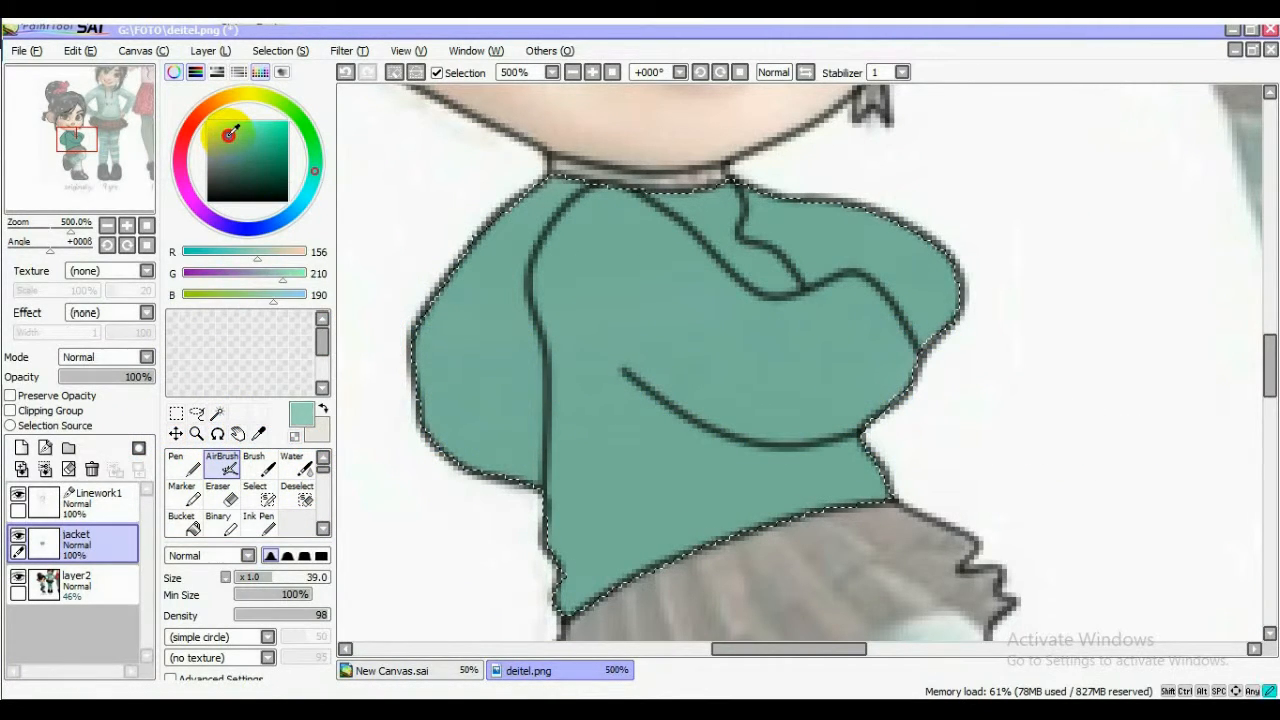
left_click(264, 577)
mouse_move(517, 182)
left_mouse_down()
mouse_move(484, 206)
mouse_move(383, 318)
mouse_move(332, 404)
left_mouse_up()
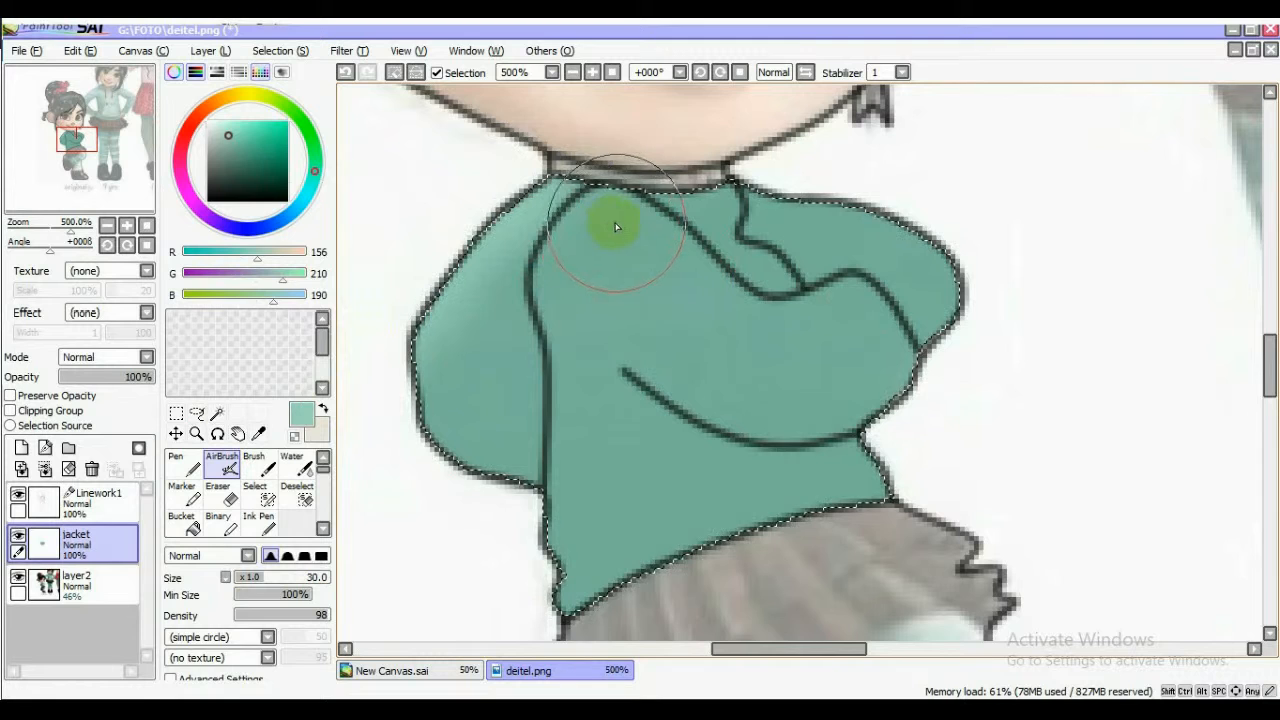
mouse_move(633, 231)
left_mouse_down()
mouse_move(720, 274)
mouse_move(788, 285)
mouse_move(789, 220)
mouse_move(820, 210)
left_mouse_up()
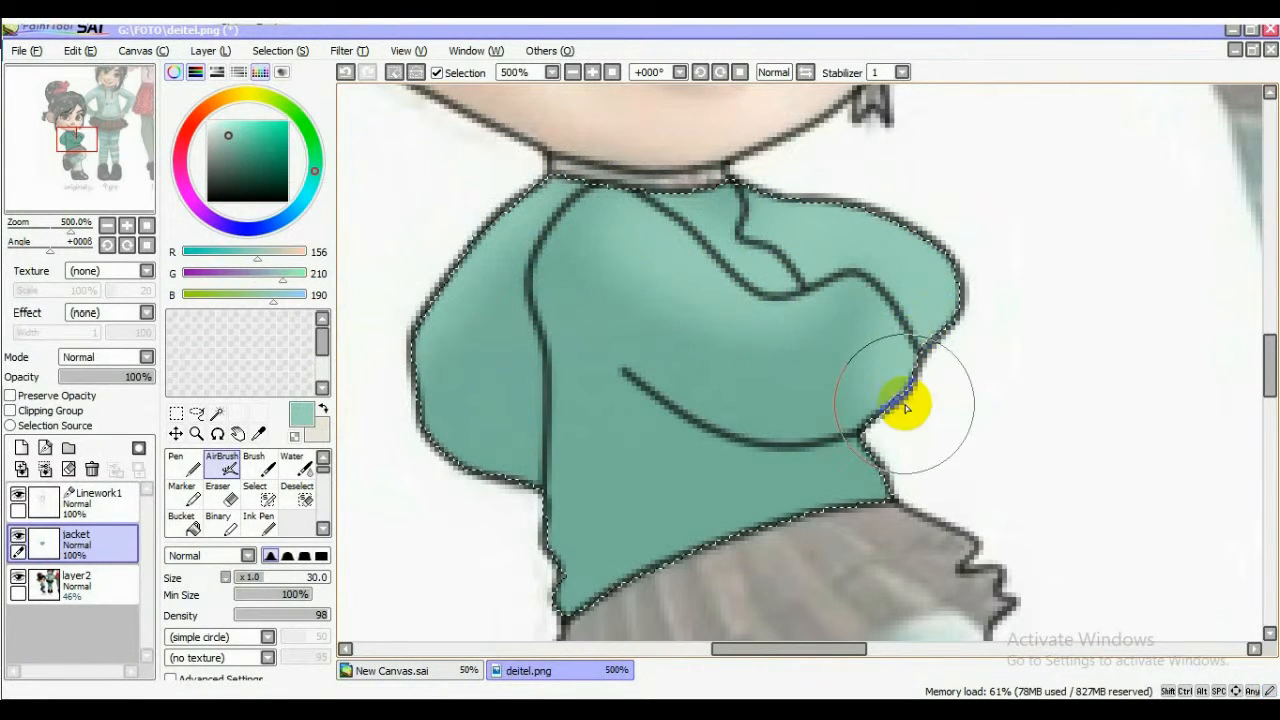
left_click_drag(878, 460, 864, 466)
mouse_move(846, 209)
left_mouse_down()
mouse_move(705, 176)
mouse_move(624, 177)
mouse_move(777, 250)
left_mouse_up()
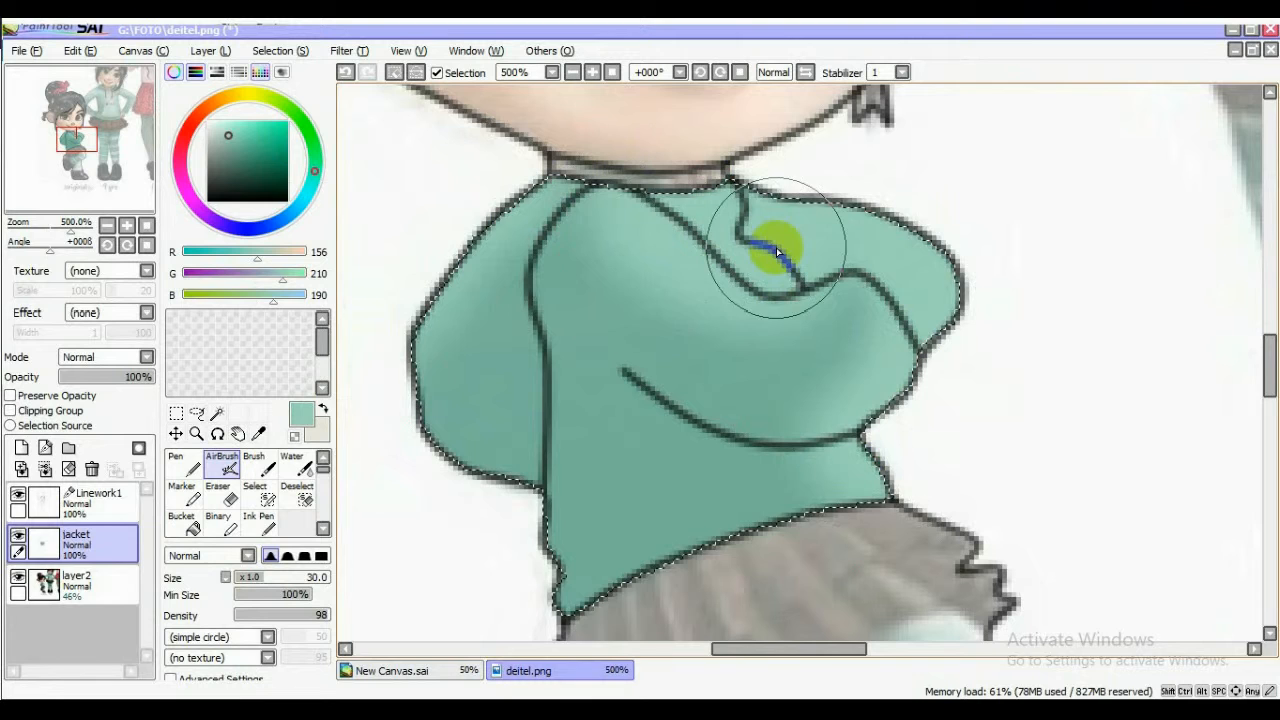
Step: Set up the AirBrush for shading with a darker jacket green (RGB 91, 153, 130), size 12 and density 54
left_click(260, 436)
left_click(638, 350)
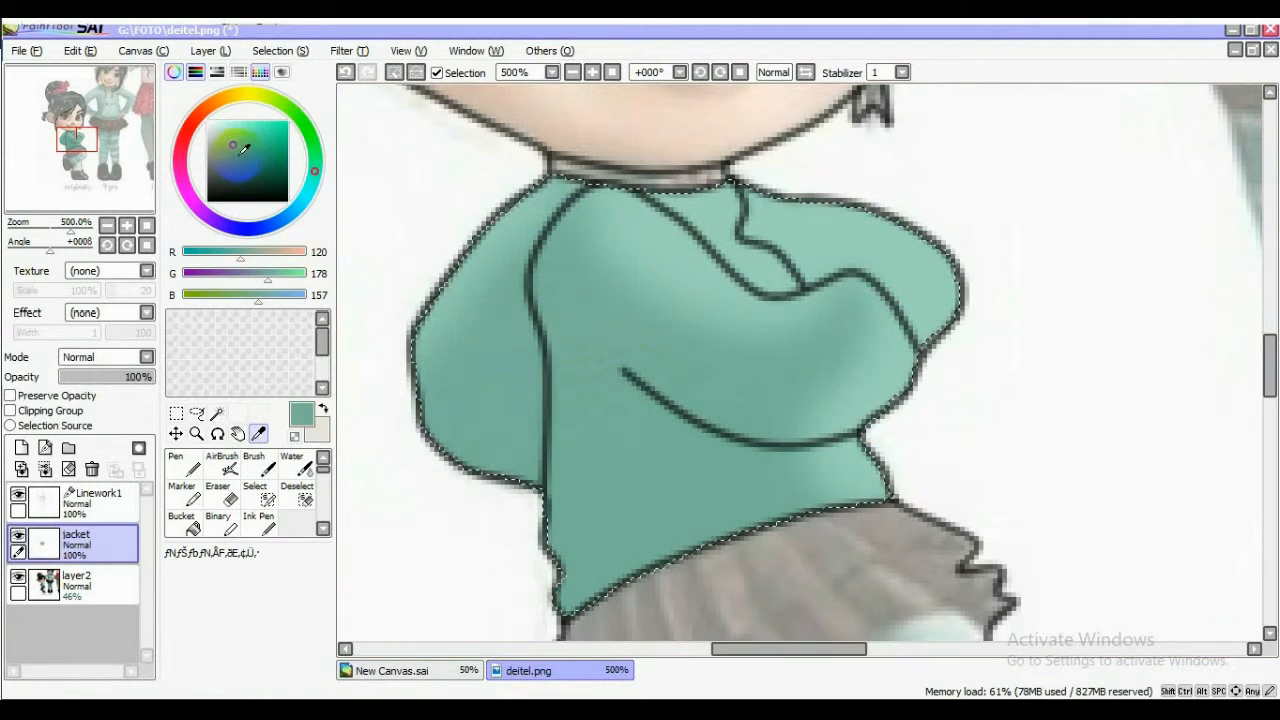
left_click(241, 151)
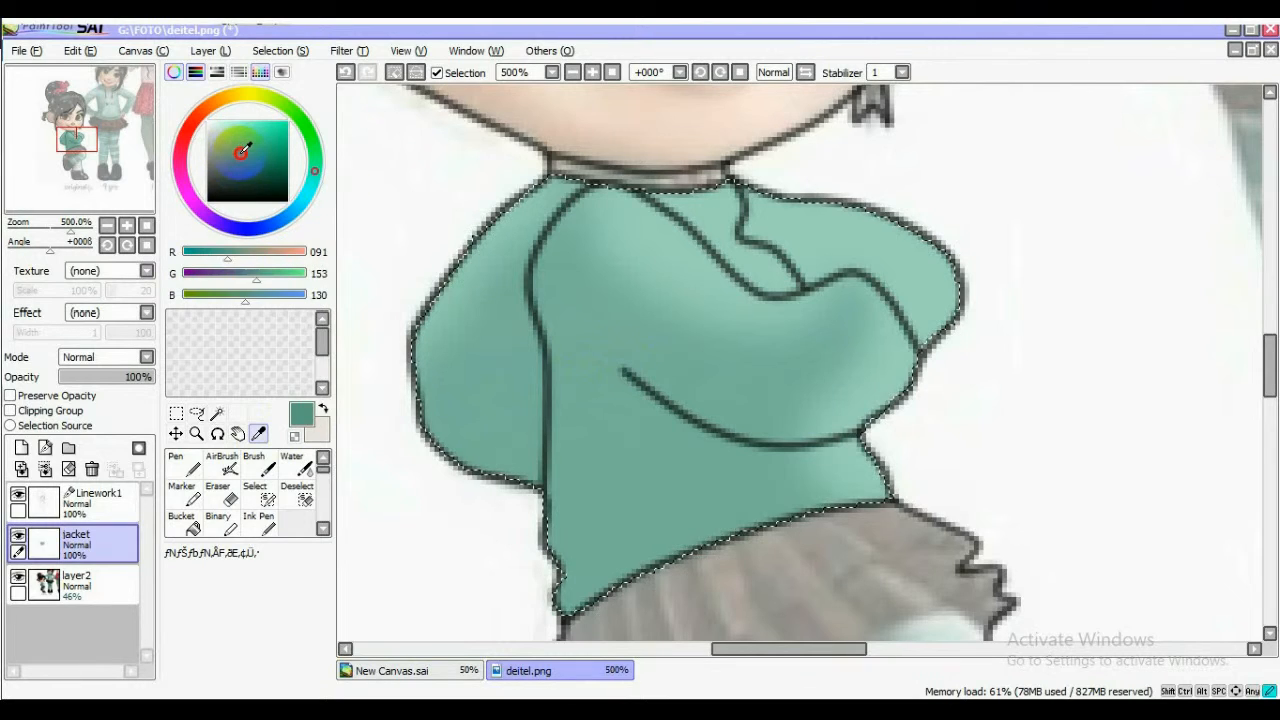
left_click(224, 466)
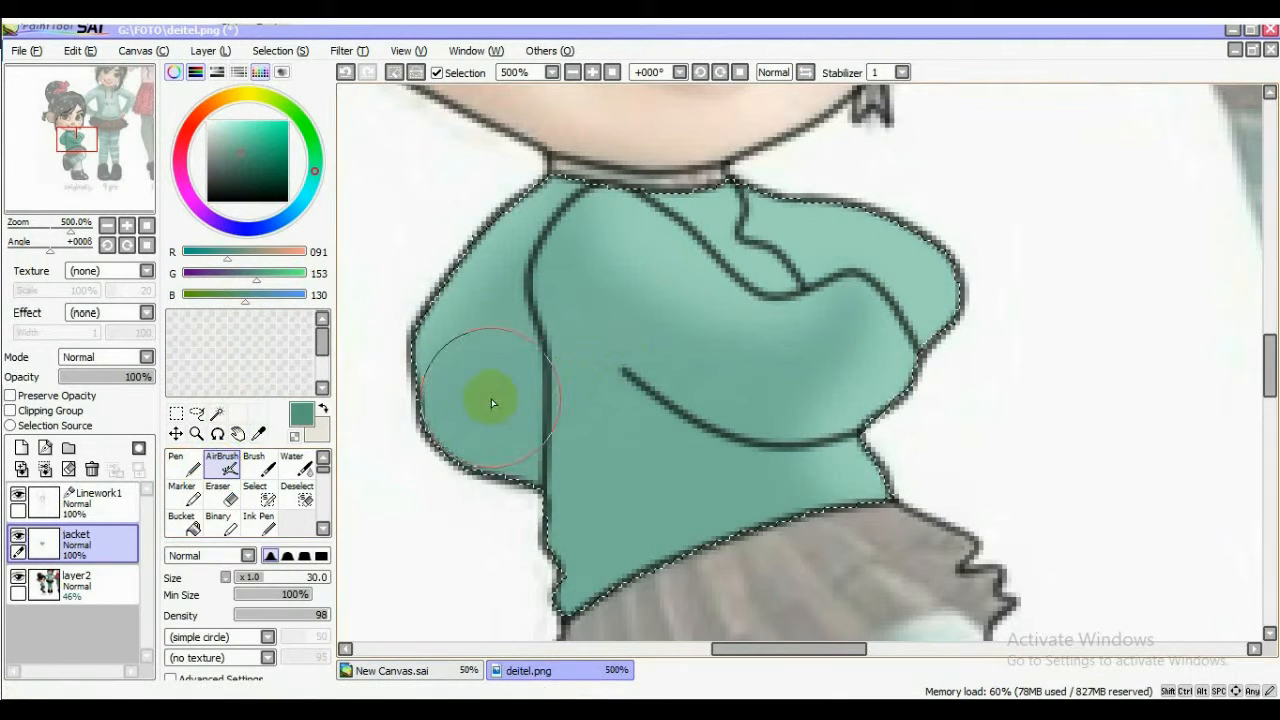
left_click(247, 576)
left_click(536, 305)
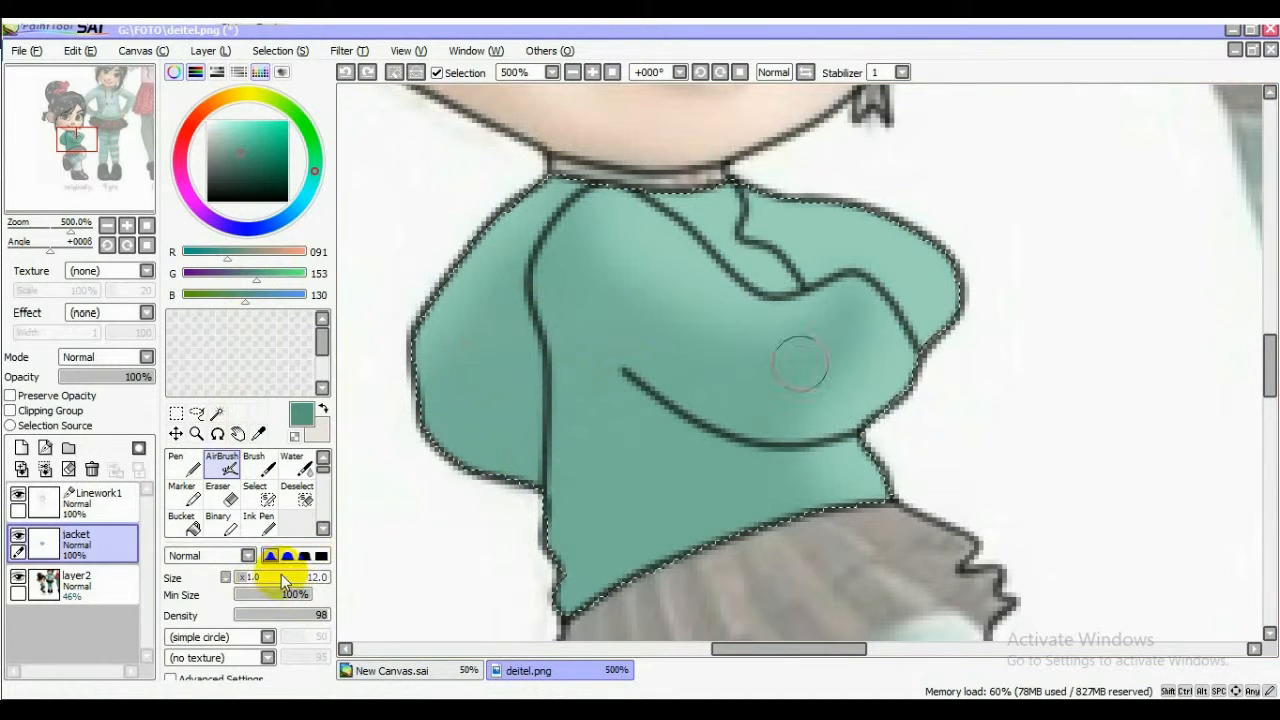
left_click_drag(294, 619, 286, 618)
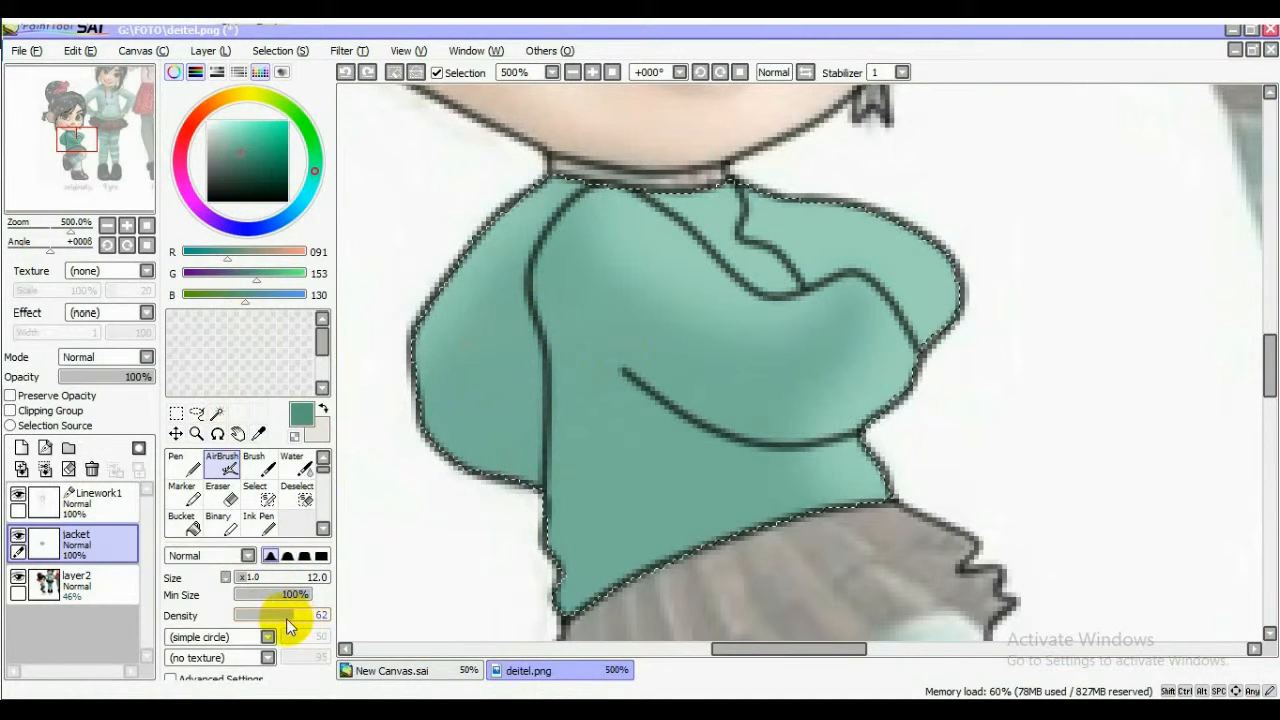
Step: Airbrush dark green shadows along the jacket's sleeve seam, under the crossed arms, inside the arm fold and along the hem
mouse_move(515, 200)
left_mouse_down()
mouse_move(535, 190)
mouse_move(508, 297)
mouse_move(529, 389)
mouse_move(514, 480)
mouse_move(551, 194)
mouse_move(571, 177)
mouse_move(537, 183)
mouse_move(497, 392)
mouse_move(457, 480)
mouse_move(514, 423)
mouse_move(514, 500)
mouse_move(557, 568)
left_mouse_up()
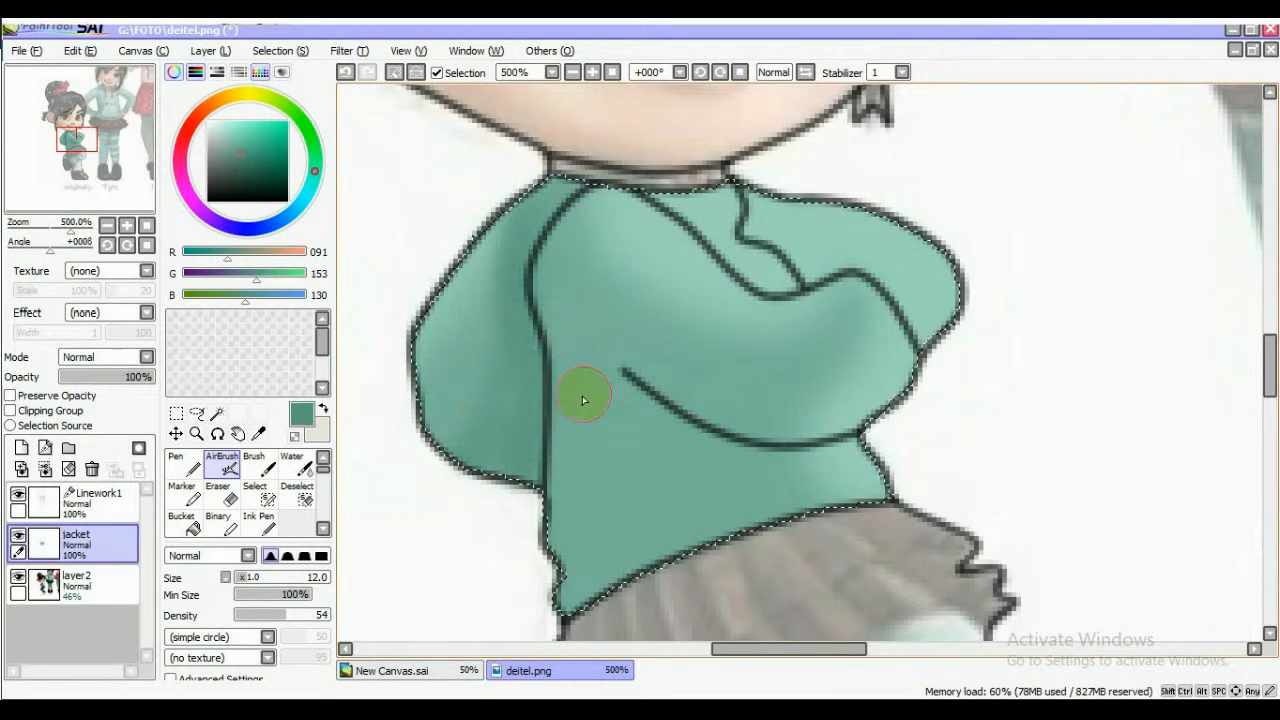
mouse_move(609, 353)
left_mouse_down()
mouse_move(685, 403)
mouse_move(844, 438)
mouse_move(685, 446)
mouse_move(661, 439)
mouse_move(616, 369)
left_mouse_up()
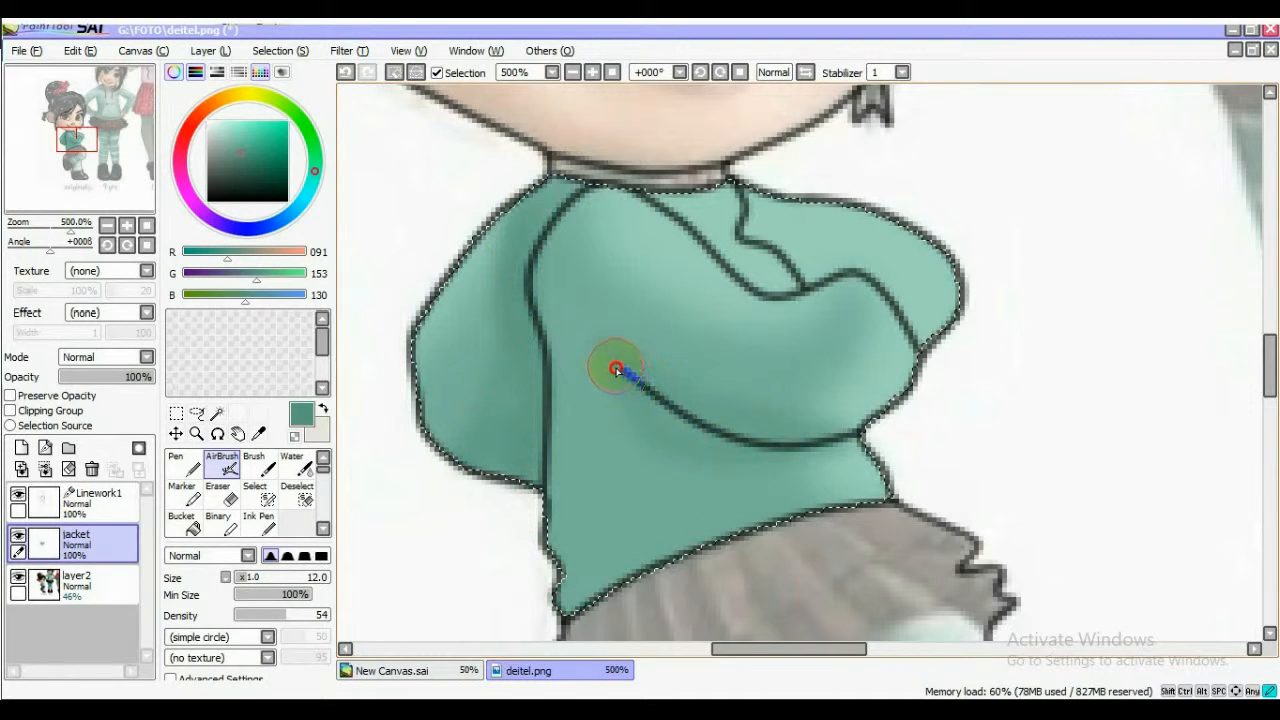
mouse_move(717, 438)
left_mouse_down()
mouse_move(758, 447)
mouse_move(686, 408)
left_mouse_up()
mouse_move(666, 206)
left_mouse_down()
mouse_move(748, 266)
mouse_move(785, 277)
mouse_move(727, 235)
mouse_move(709, 199)
mouse_move(806, 270)
left_mouse_up()
mouse_move(808, 276)
left_mouse_down()
mouse_move(709, 191)
mouse_move(547, 198)
mouse_move(480, 239)
mouse_move(543, 319)
mouse_move(648, 398)
mouse_move(783, 462)
mouse_move(812, 462)
mouse_move(636, 568)
mouse_move(528, 604)
mouse_move(681, 573)
mouse_move(582, 618)
left_mouse_up()
left_click_drag(749, 553, 808, 523)
Step: Hide the layer2 reference photo and deselect the jacket area to check the shaded jacket on the whole figure
left_click(18, 578)
left_click(18, 578)
left_click(18, 578)
left_click(18, 578)
left_click(18, 578)
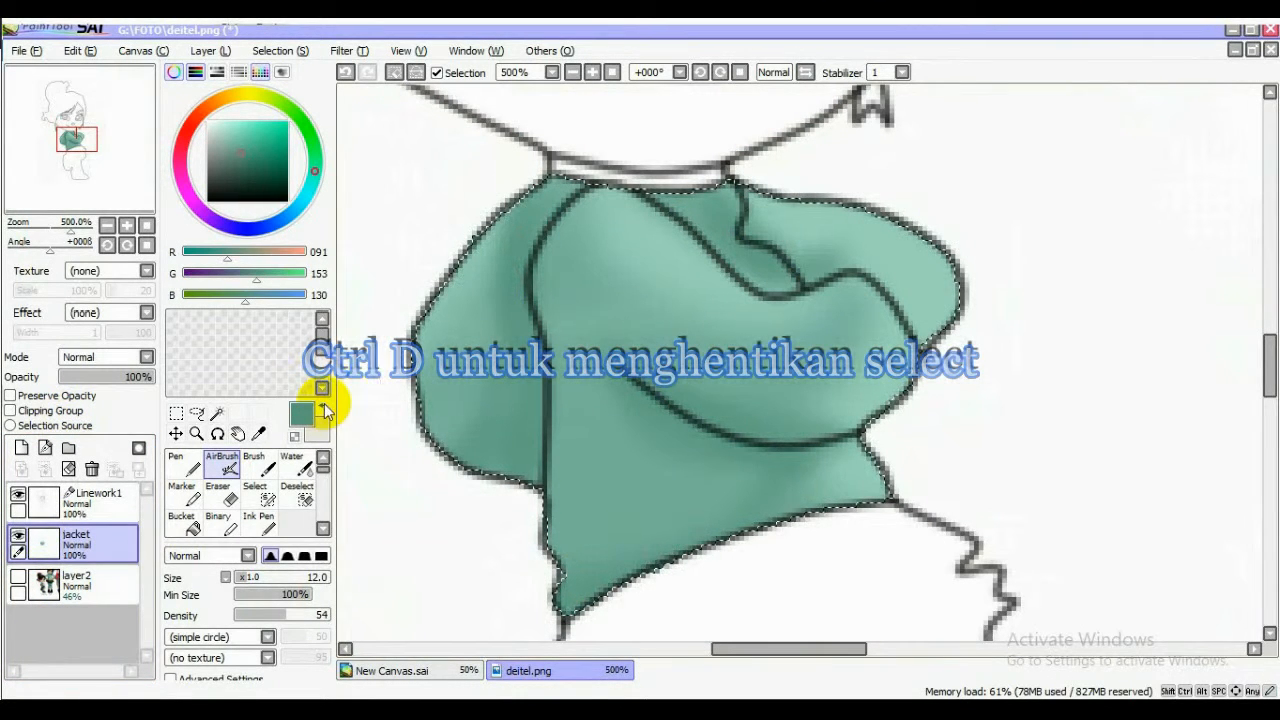
key("ctrl+d")
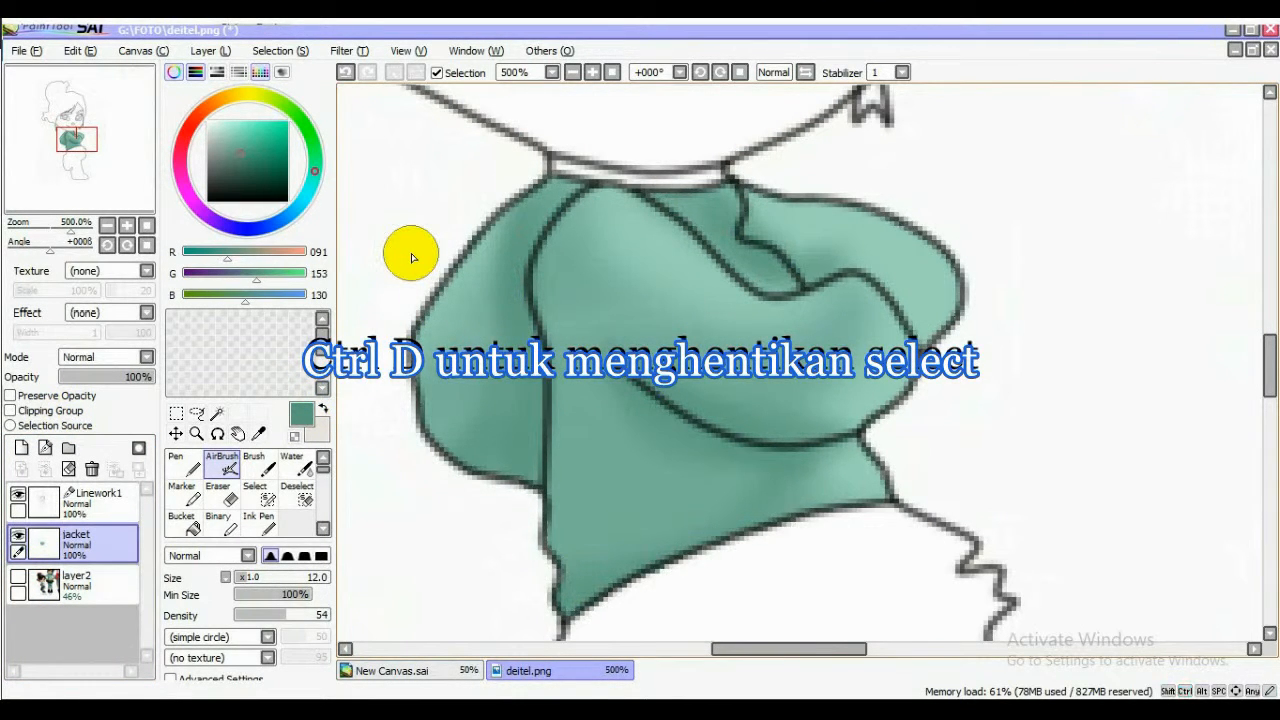
left_click(574, 72)
left_click(574, 72)
left_click(574, 72)
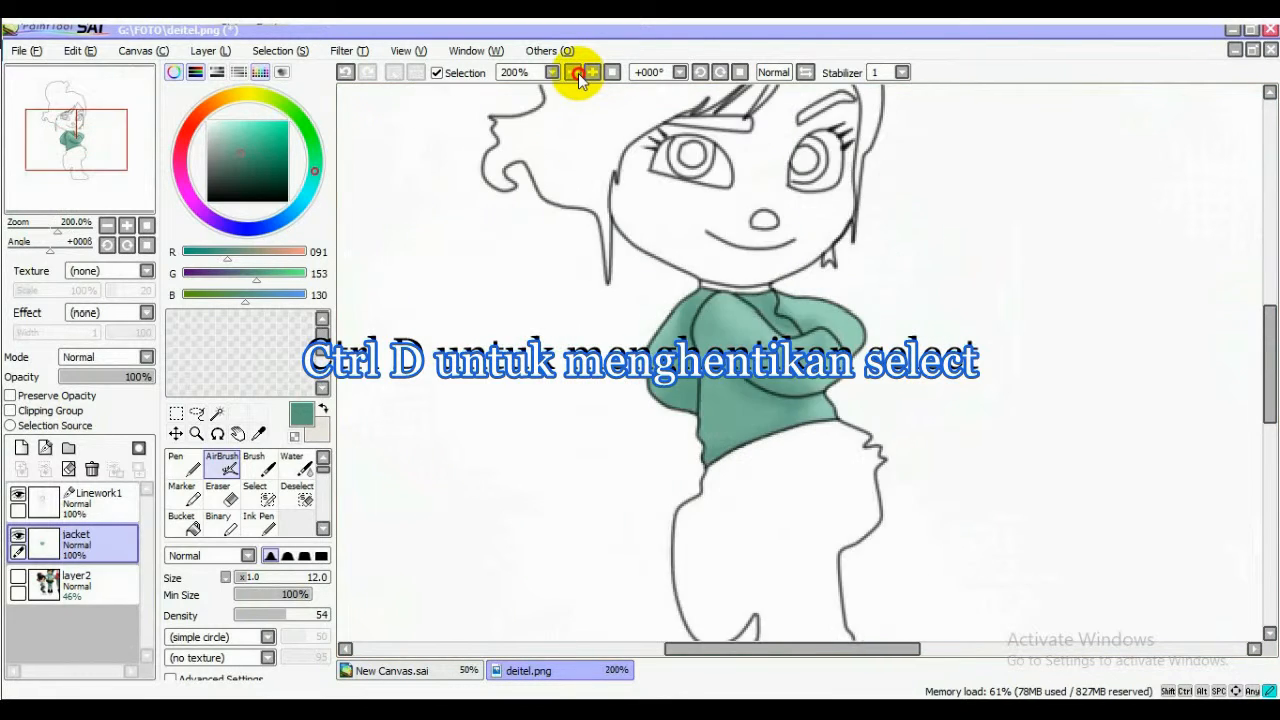
left_click(574, 72)
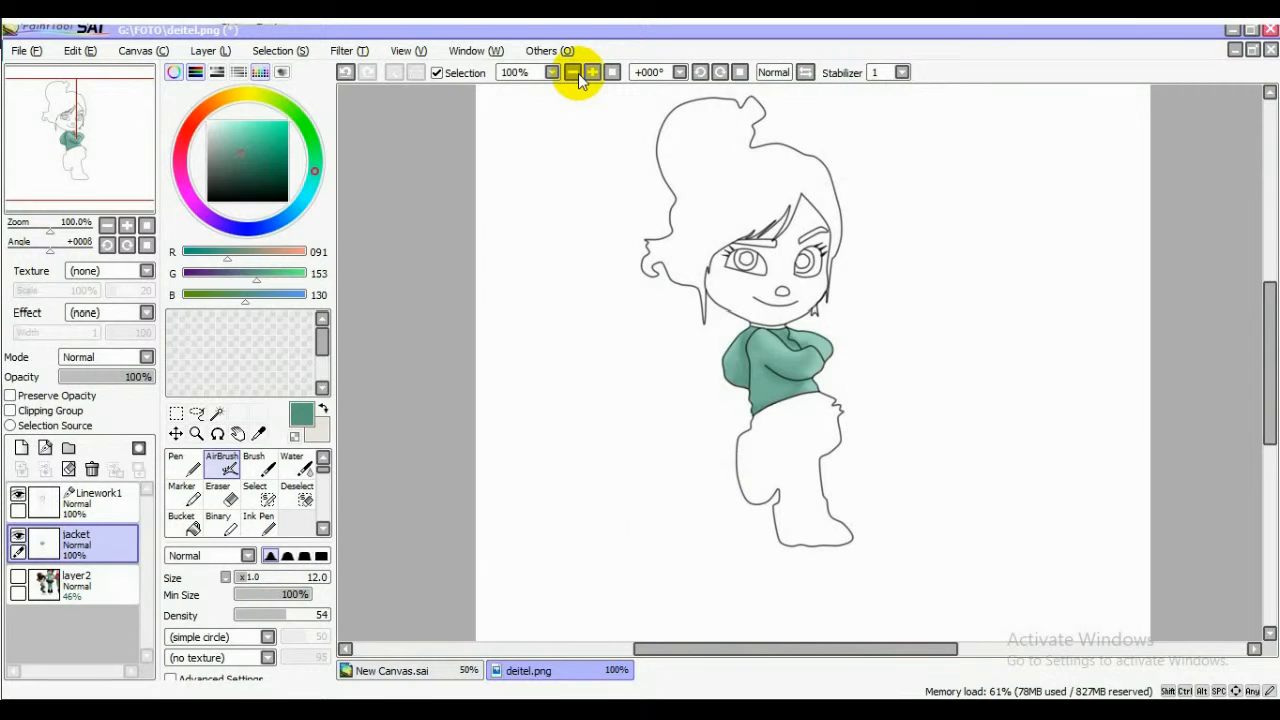
left_click(593, 72)
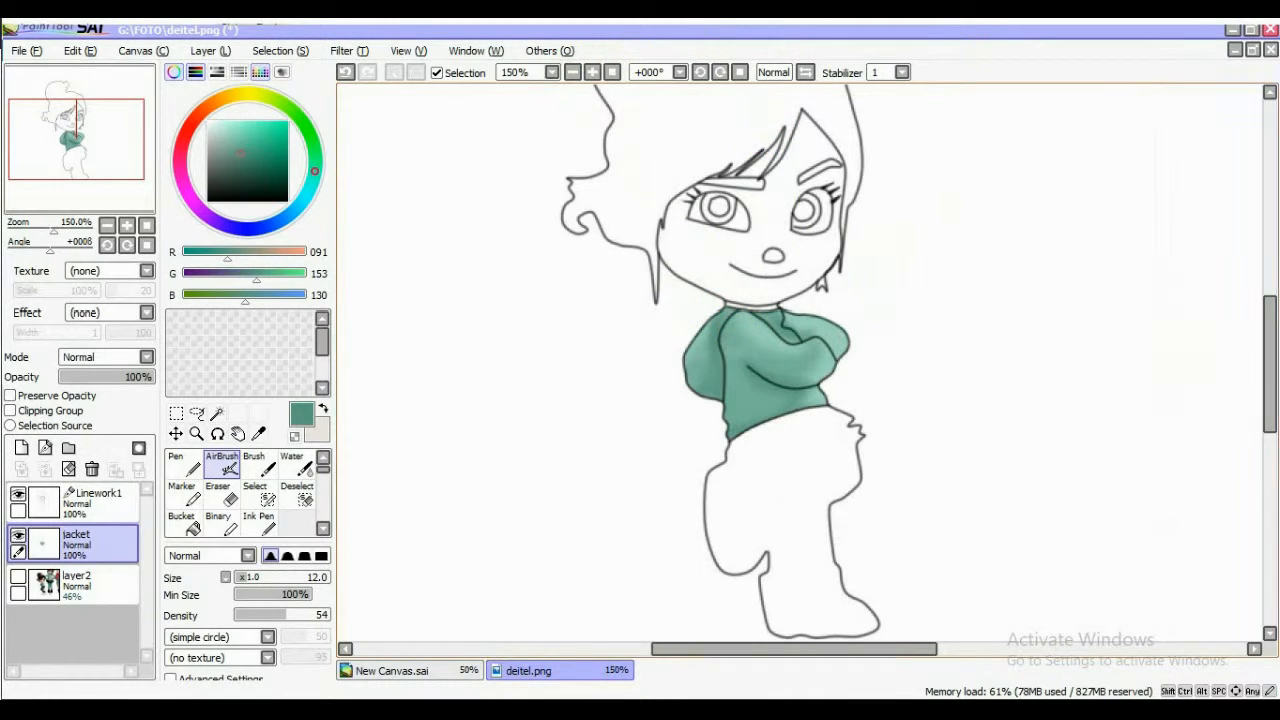
left_click_drag(1266, 409, 1272, 403)
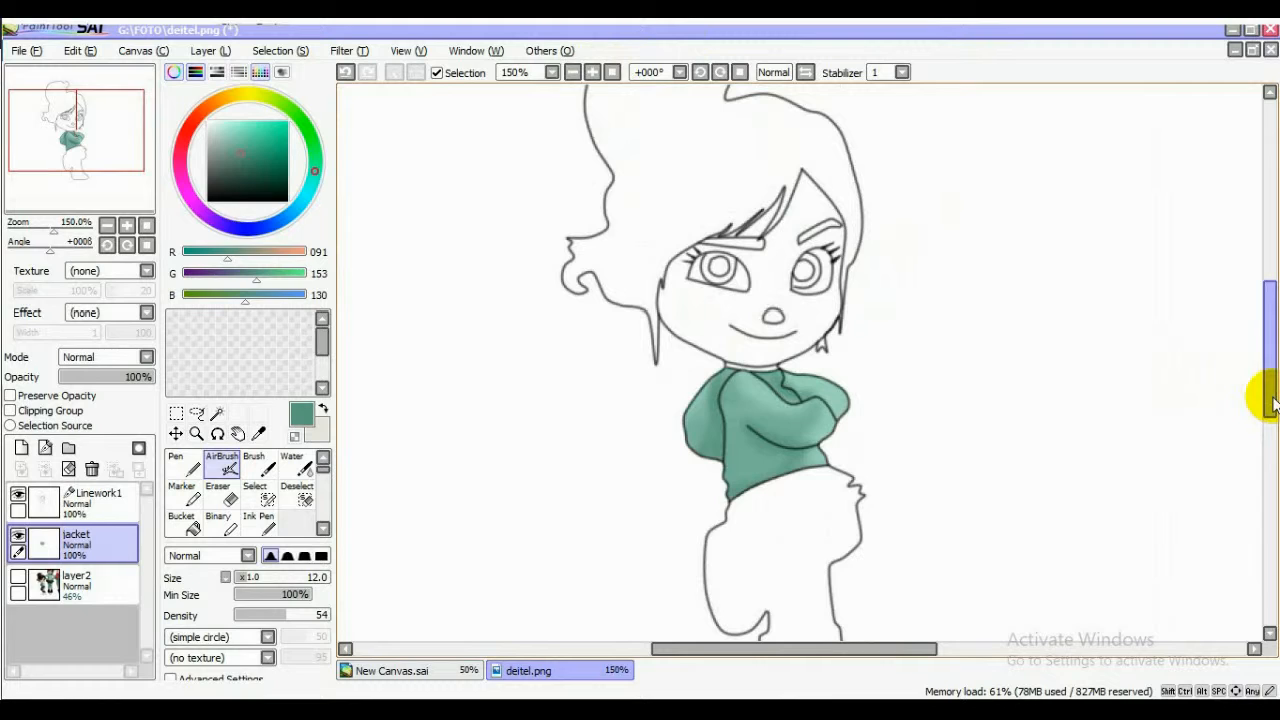